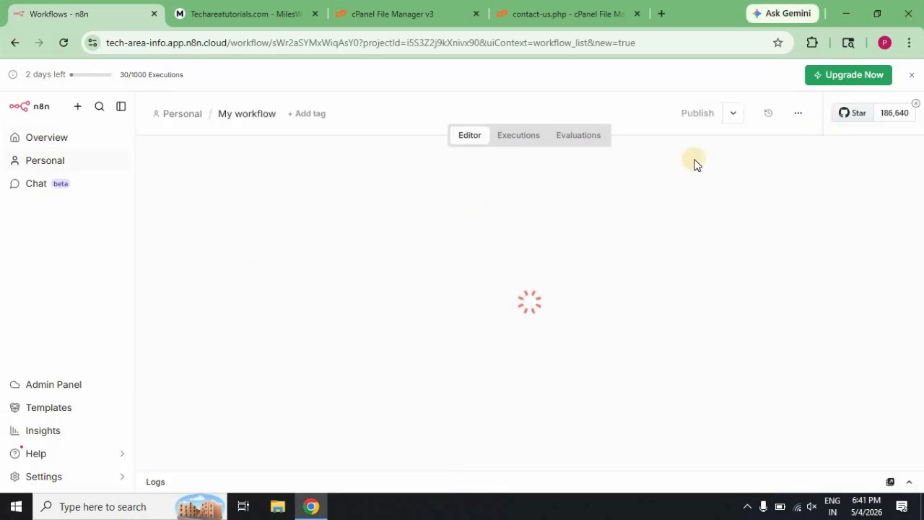
- Rename the new workflow to "Form Redirect"
left_click(259, 116)
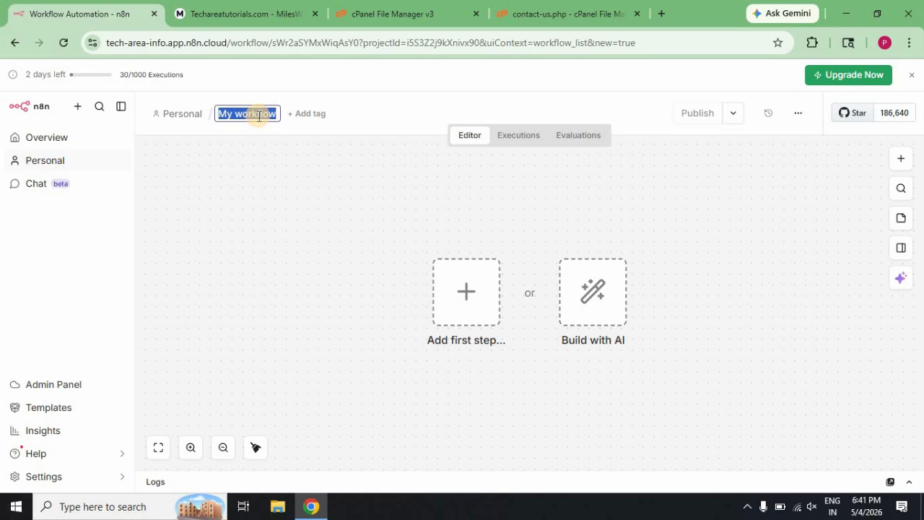
type("Form R")
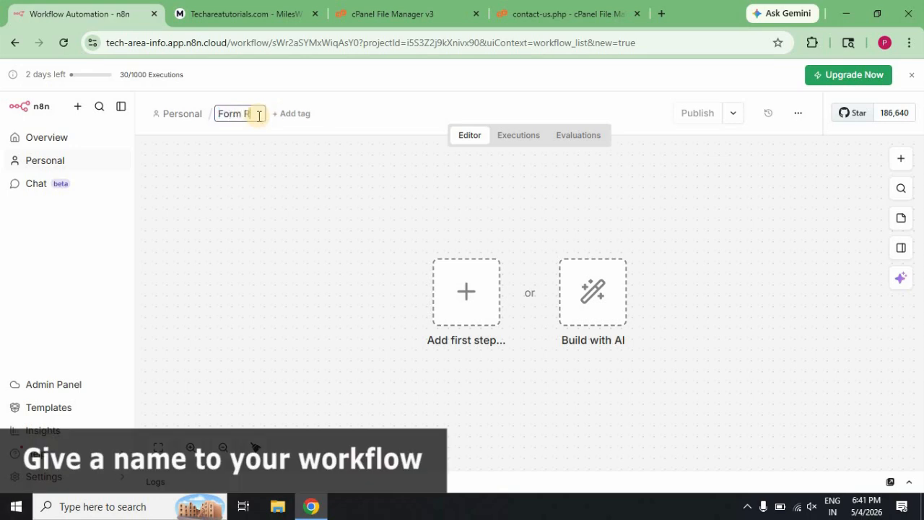
type("edirect")
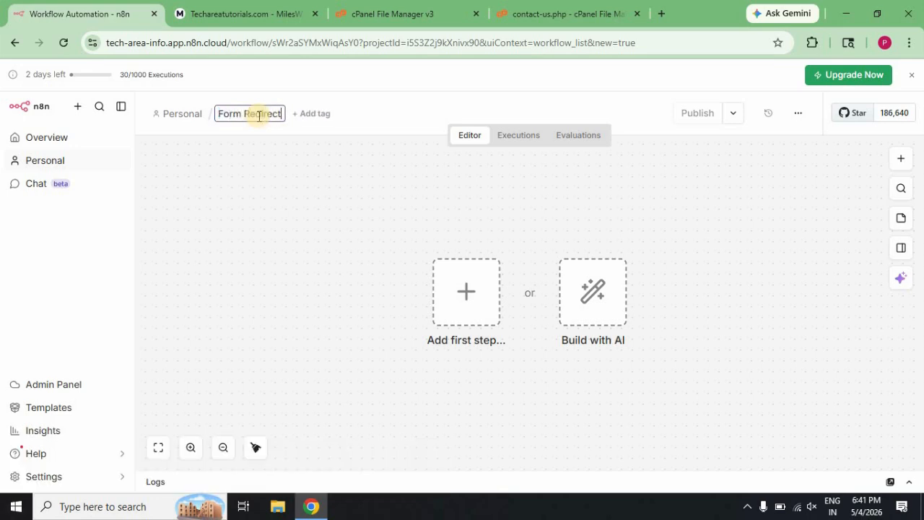
key("Return")
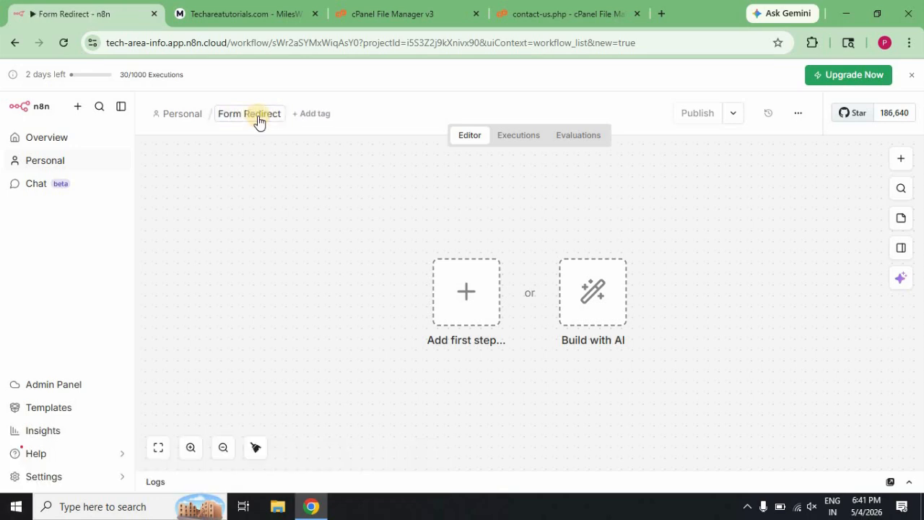
- Add a Webhook trigger node as the first step and set its HTTP method to POST
left_click(457, 298)
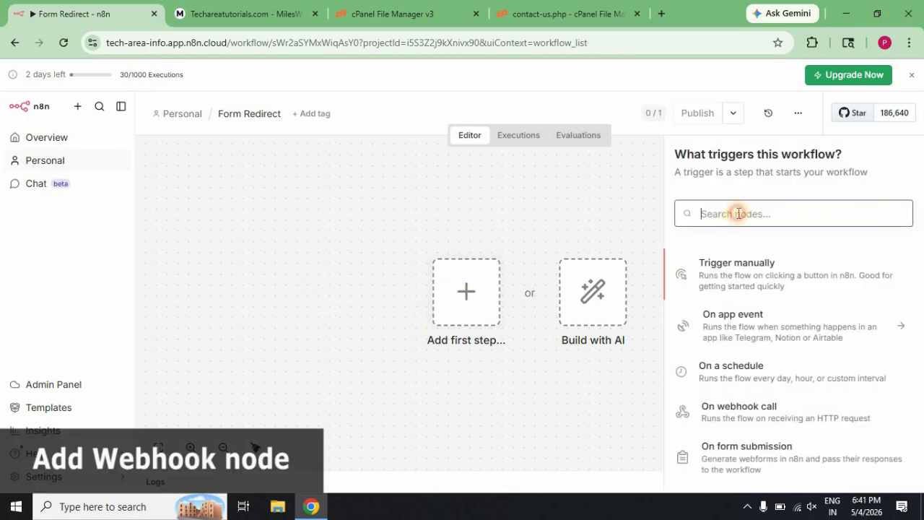
type("web")
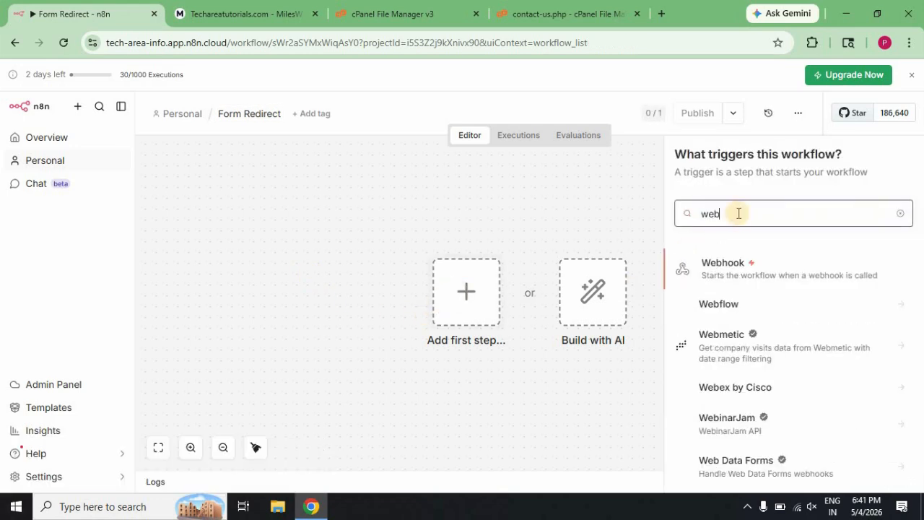
left_click(733, 268)
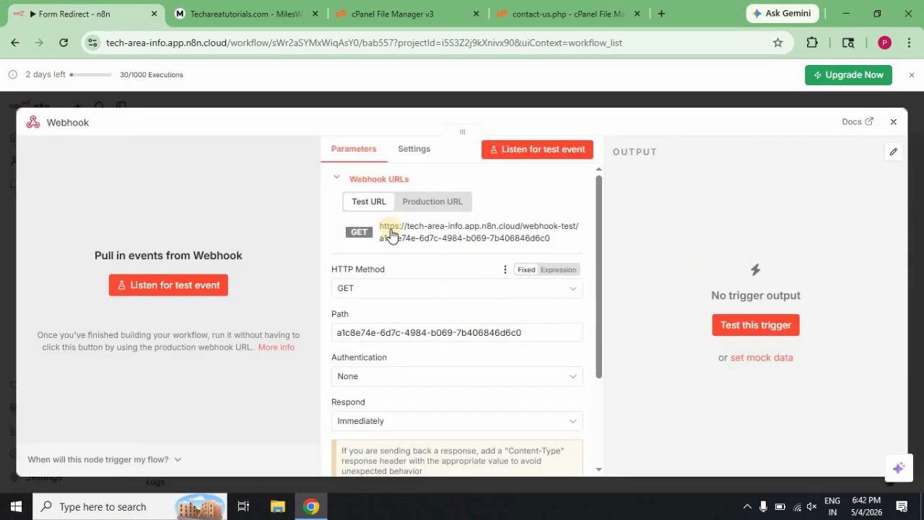
left_click(489, 293)
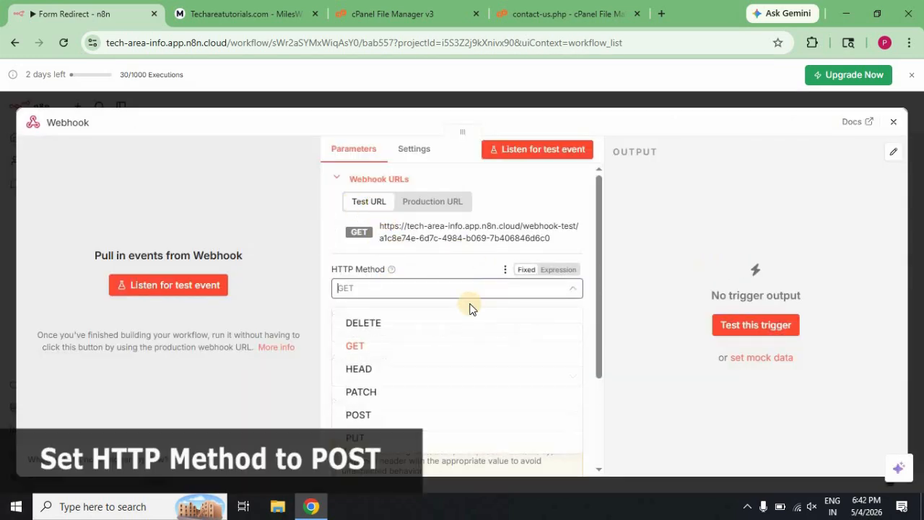
left_click(402, 417)
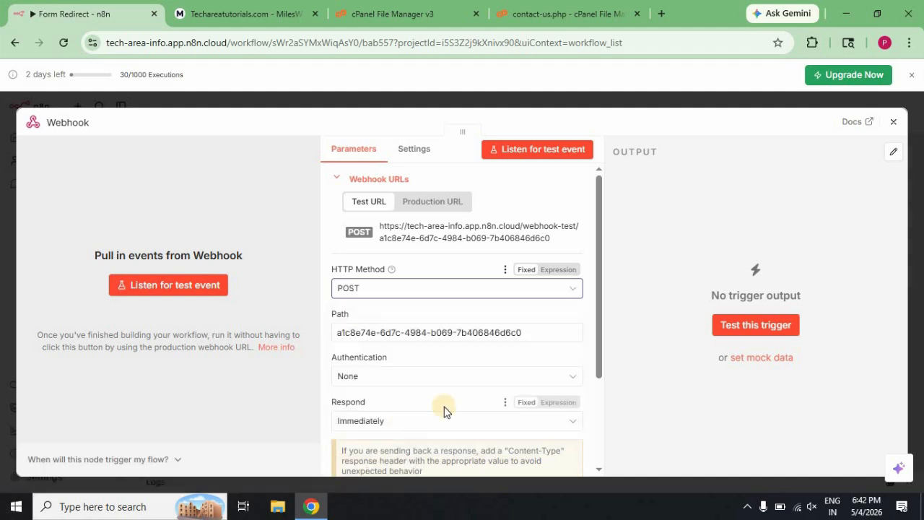
left_click_drag(595, 327, 593, 292)
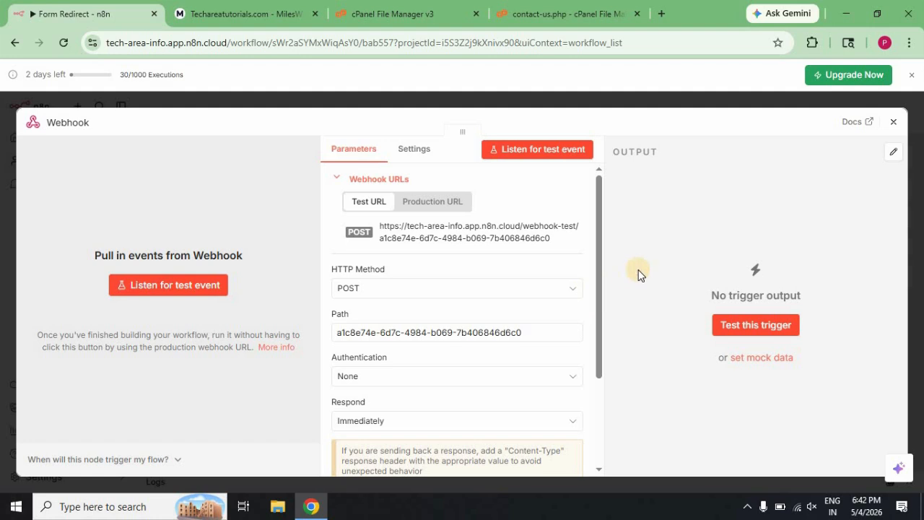
- Copy the webhook's test URL into a new action attribute on the form tag in line 103 of contact-us.php and save the file
left_click(475, 234)
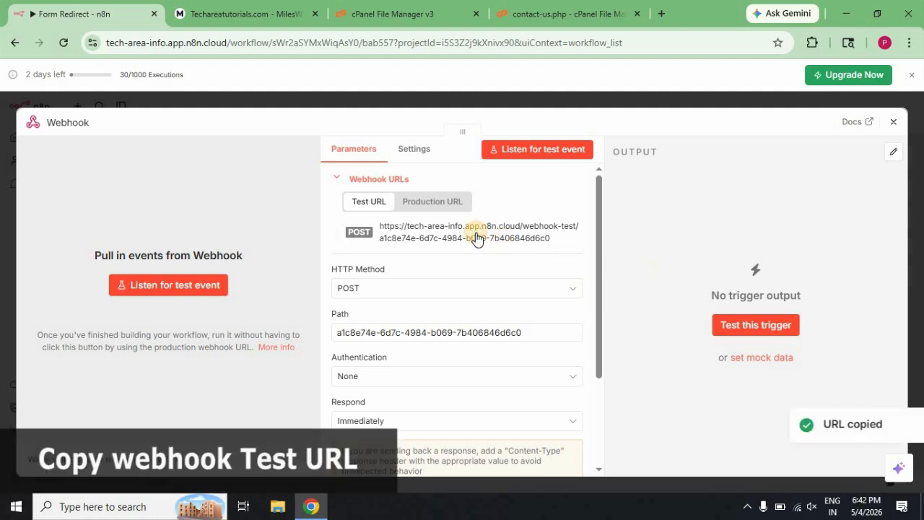
left_click(537, 12)
left_click(214, 157)
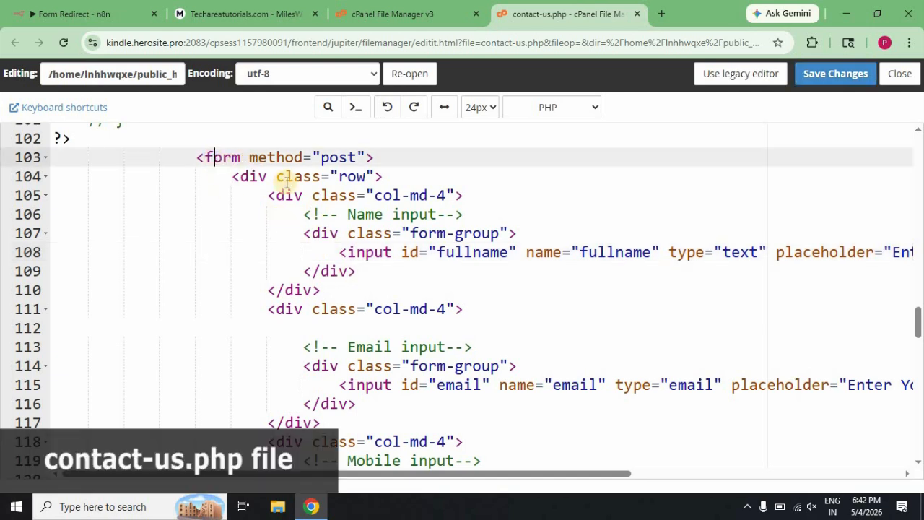
left_click(364, 157)
type("action=\"")
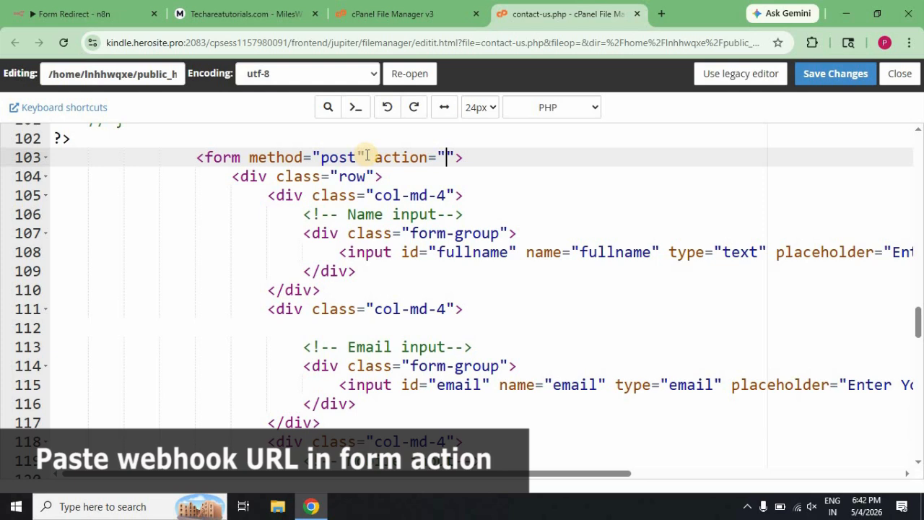
key("ctrl+v")
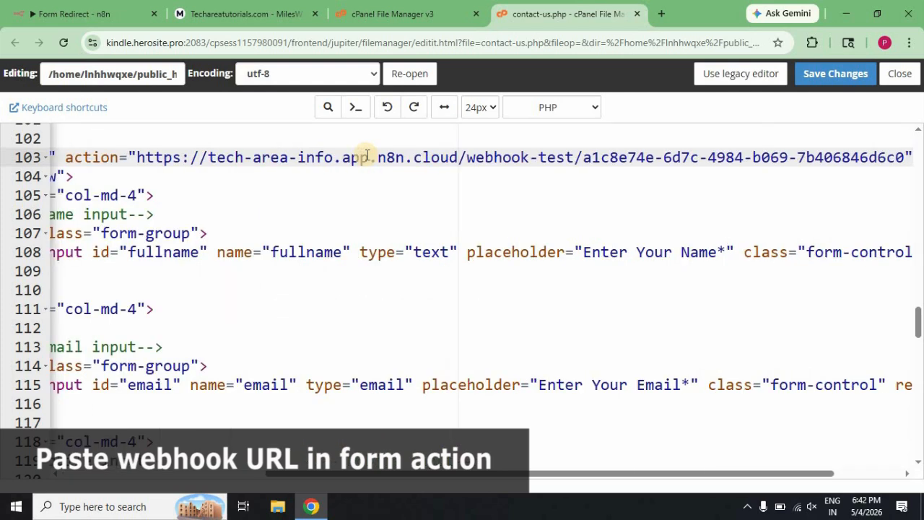
left_click(829, 81)
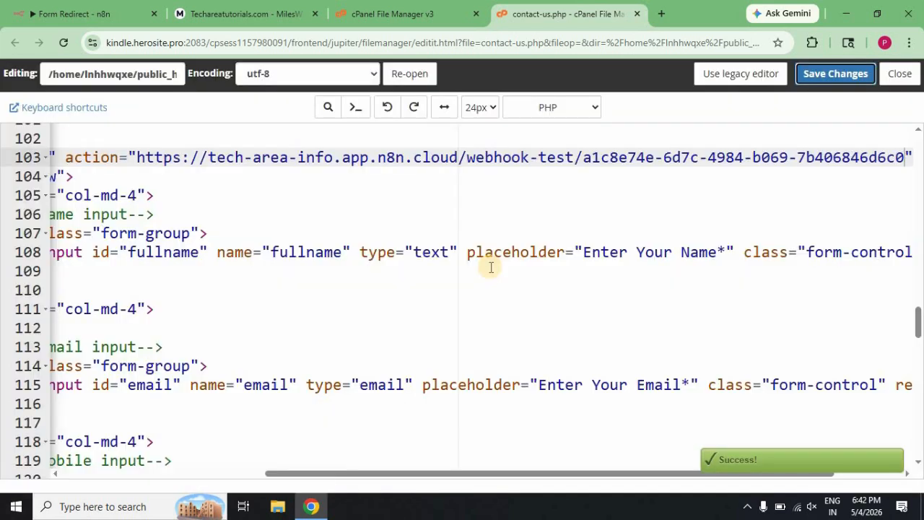
- Start listening for a test event on the n8n Webhook node and open techareatutorials.com/contact-us/ in a new browser tab
left_click(101, 13)
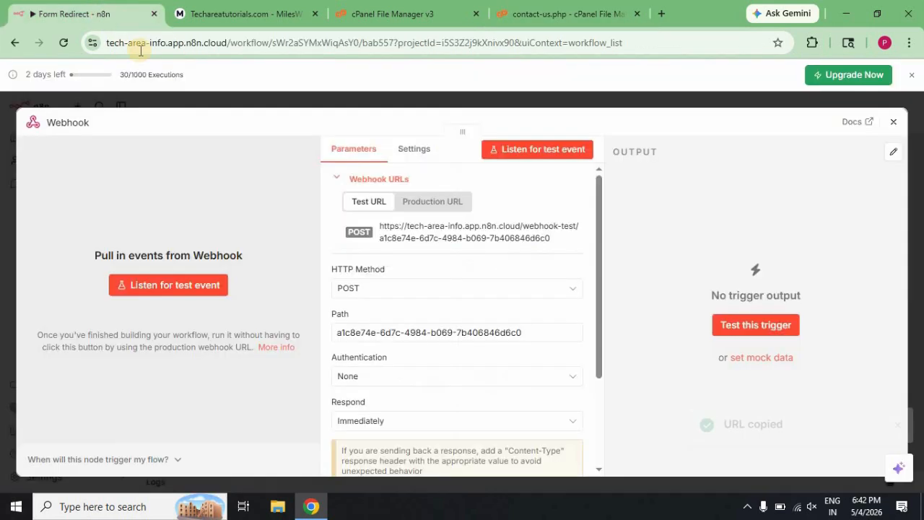
left_click(191, 287)
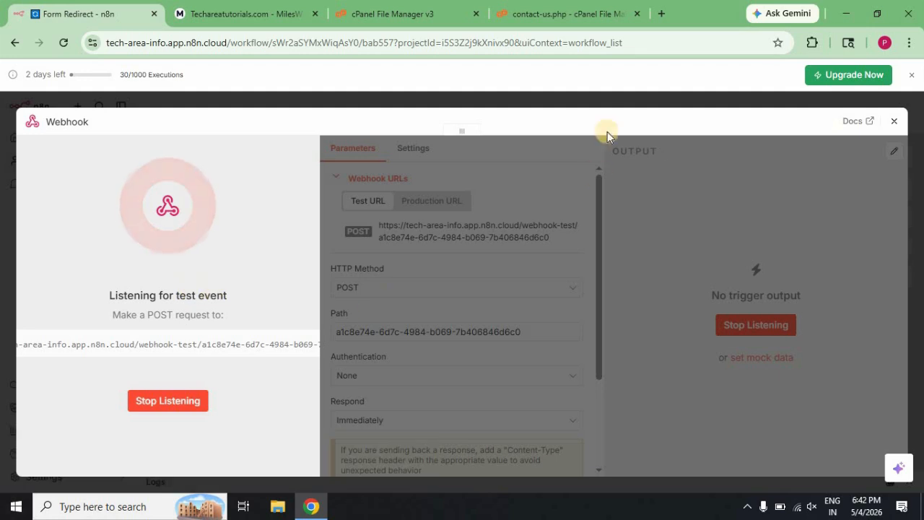
left_click(661, 13)
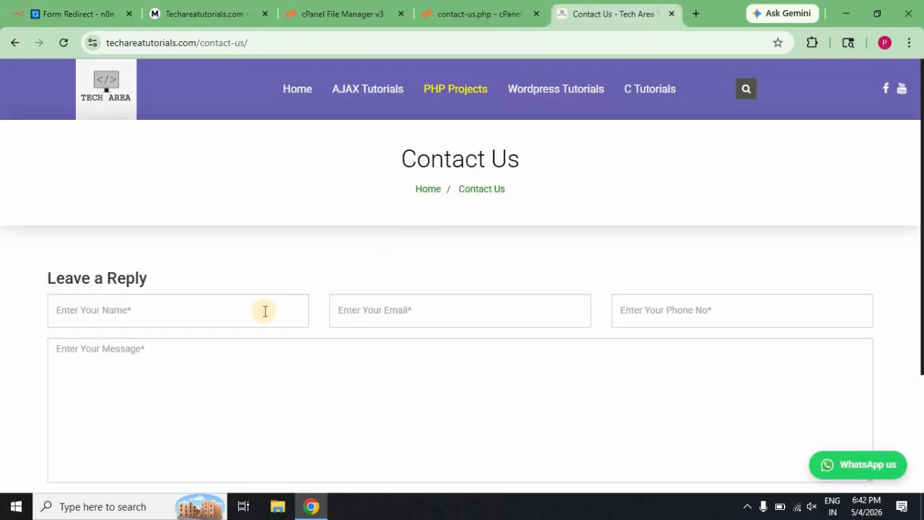
- Fill in the contact form's name, email and phone fields, enter the message "Test Message" and submit the form
left_click(204, 305)
left_click(182, 348)
left_click(393, 312)
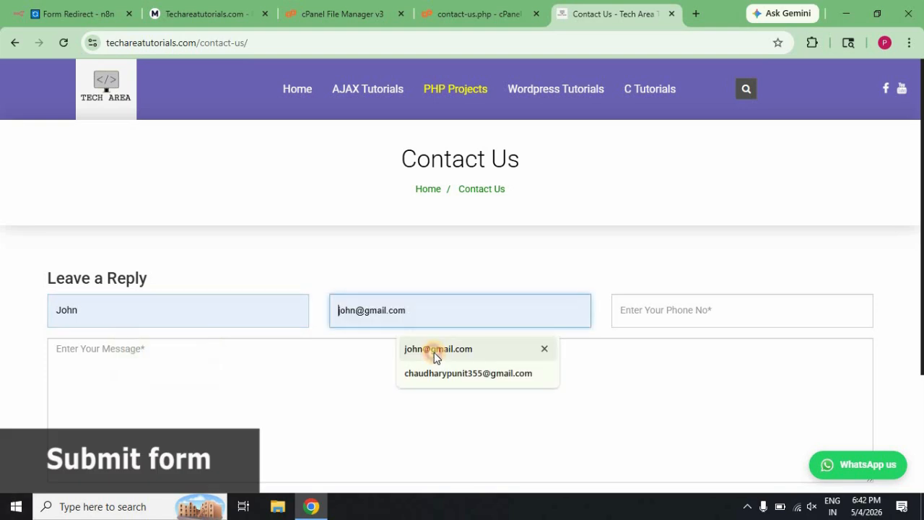
left_click(436, 352)
left_click(660, 318)
left_click(700, 353)
left_click(665, 371)
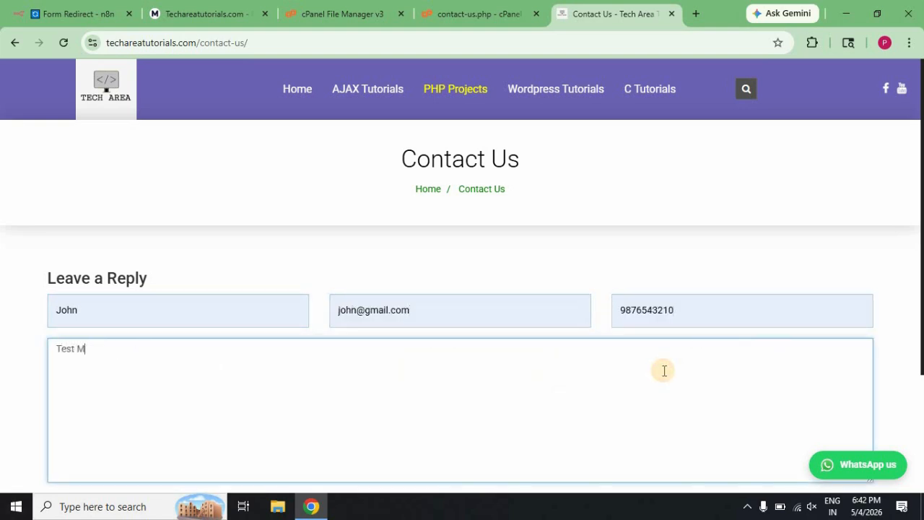
scroll(804, 375, "down", 2)
left_click(822, 378)
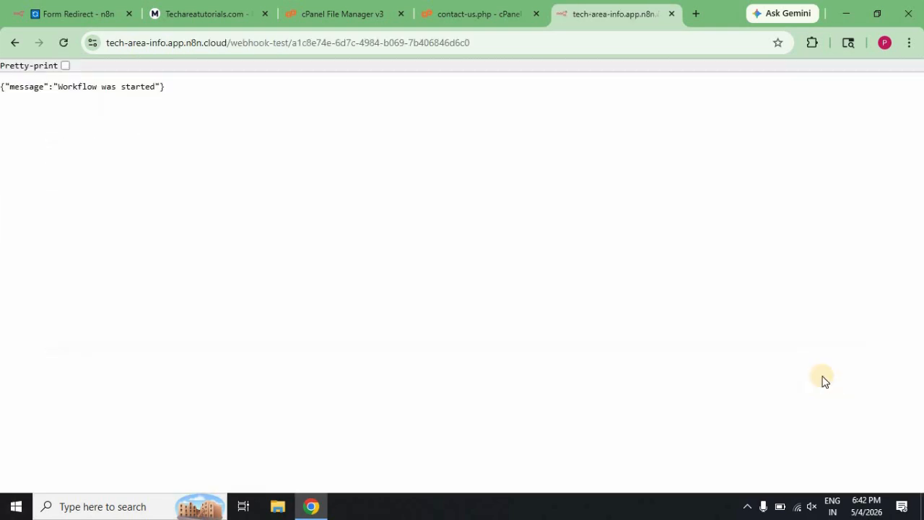
- Examine the submitted form fields in the body section of the n8n Webhook node's JSON output and close the node
left_click(61, 7)
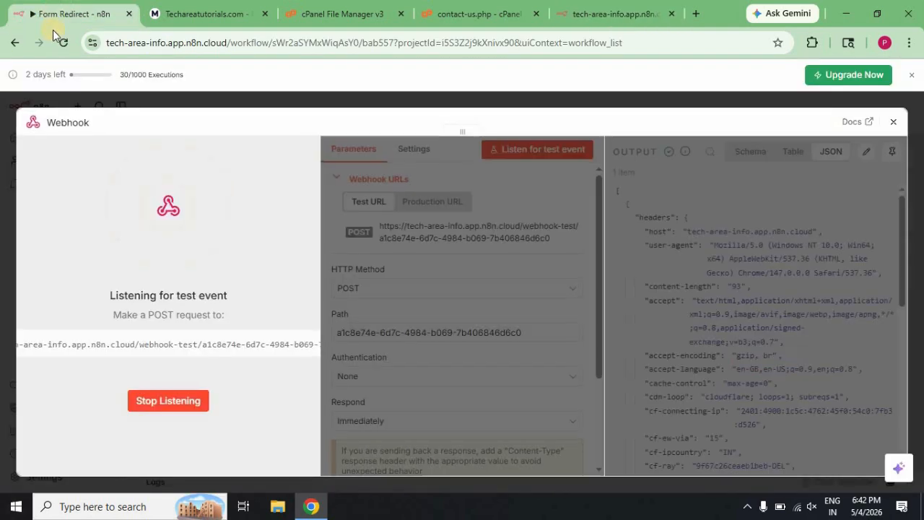
left_click_drag(731, 426, 895, 428)
left_click(896, 427)
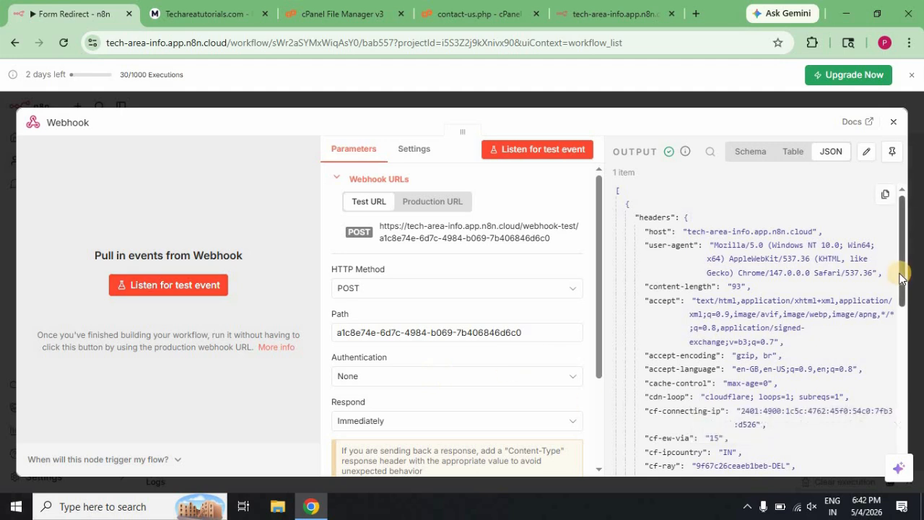
left_click_drag(901, 297, 892, 485)
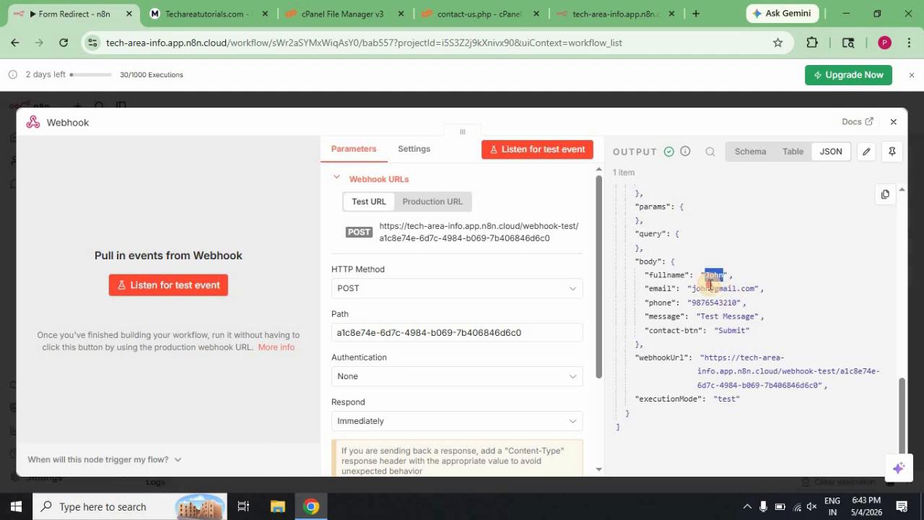
double_click(704, 304)
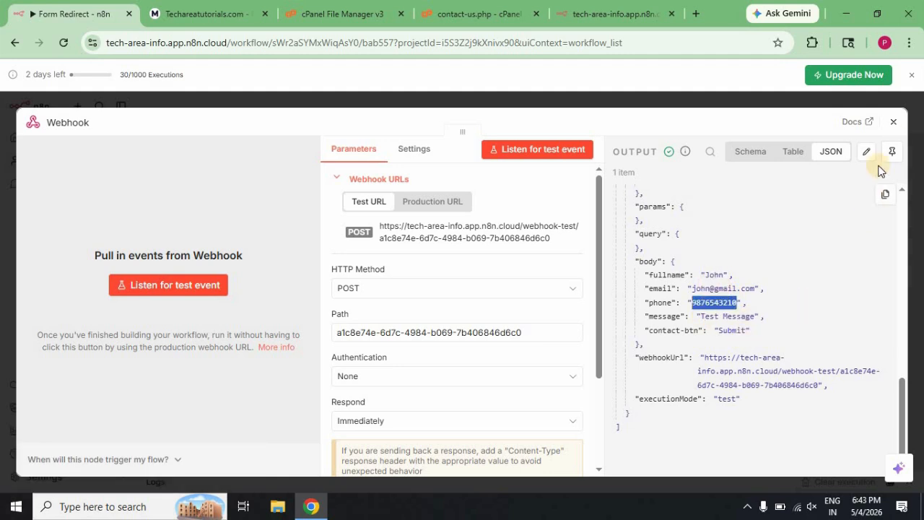
left_click(893, 121)
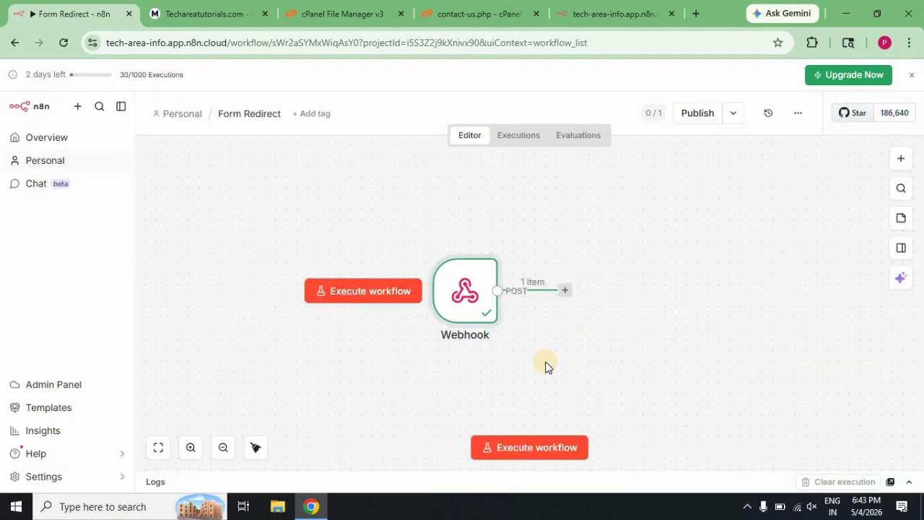
- Add an If node connected after the Webhook node
left_click(566, 290)
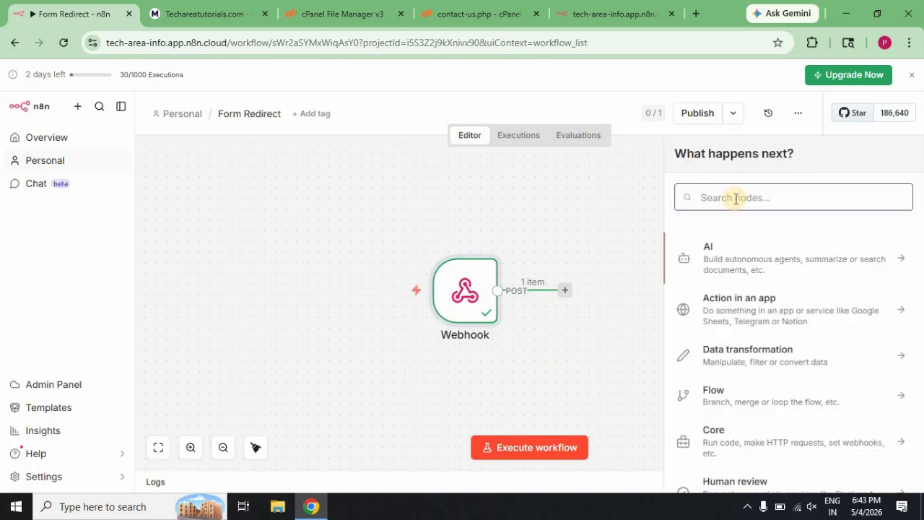
type("if")
left_click(739, 256)
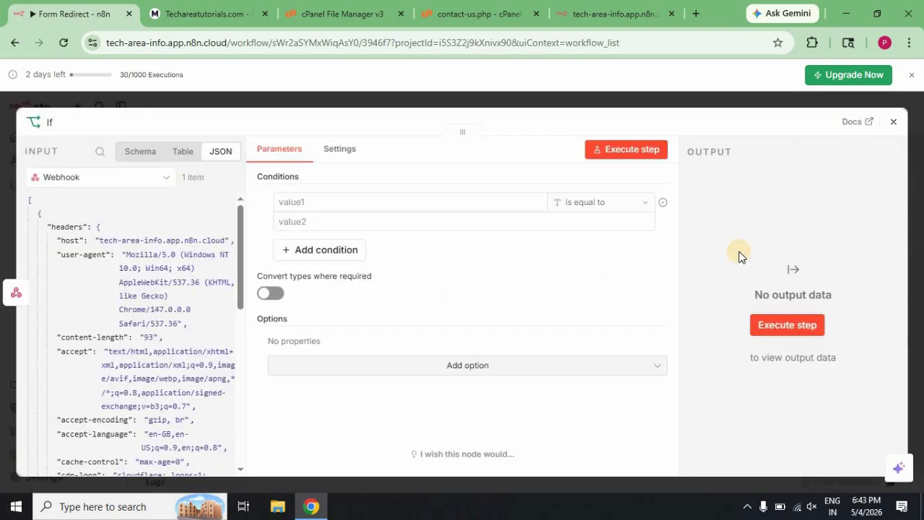
- Set the first If condition to {{ $json.body.fullname }} with the string operator "is not equal to" and an empty comparison value
left_click_drag(243, 233, 225, 474)
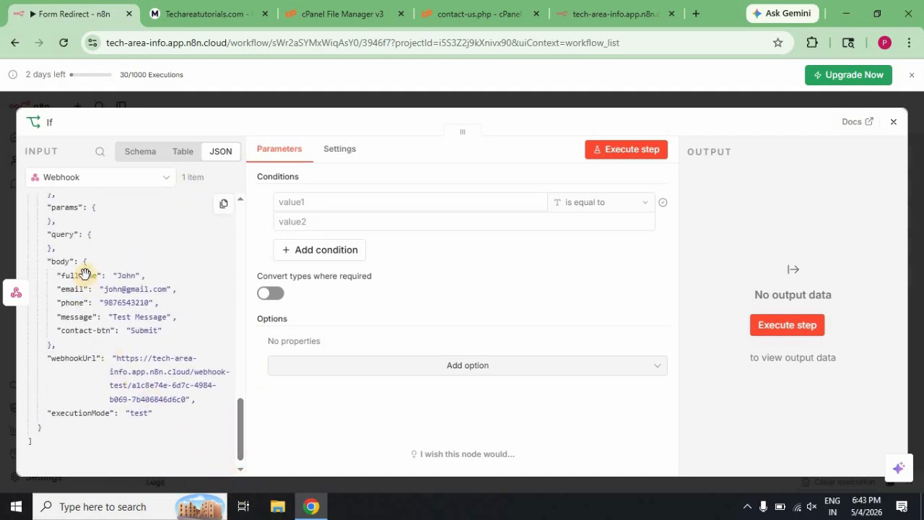
left_click_drag(85, 273, 340, 205)
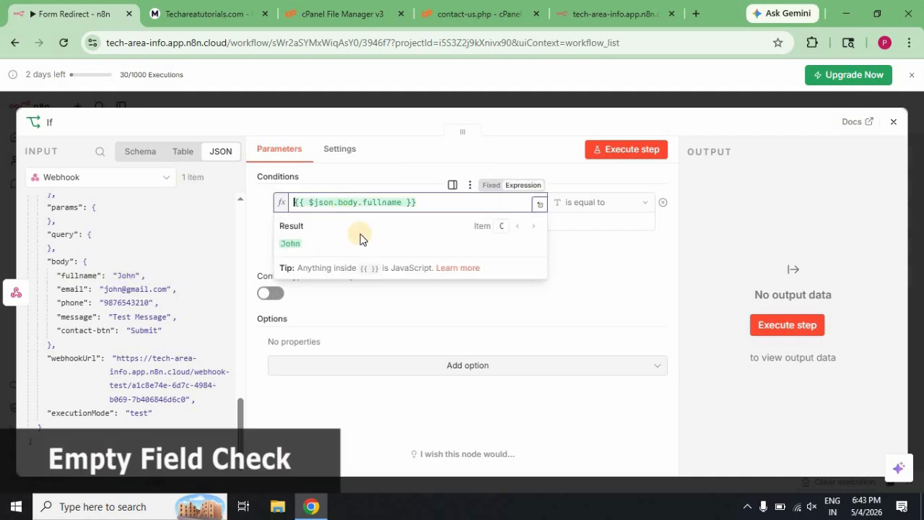
left_click(646, 206)
mouse_move(633, 232)
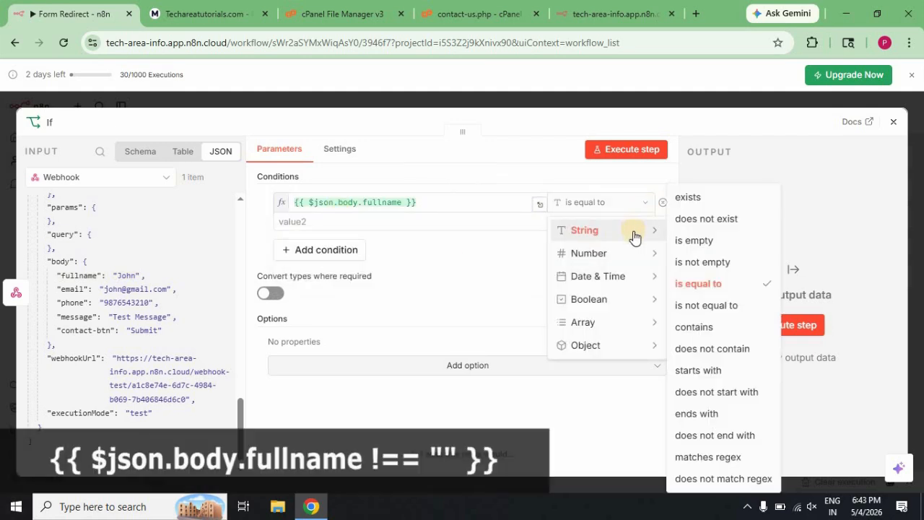
left_click(693, 305)
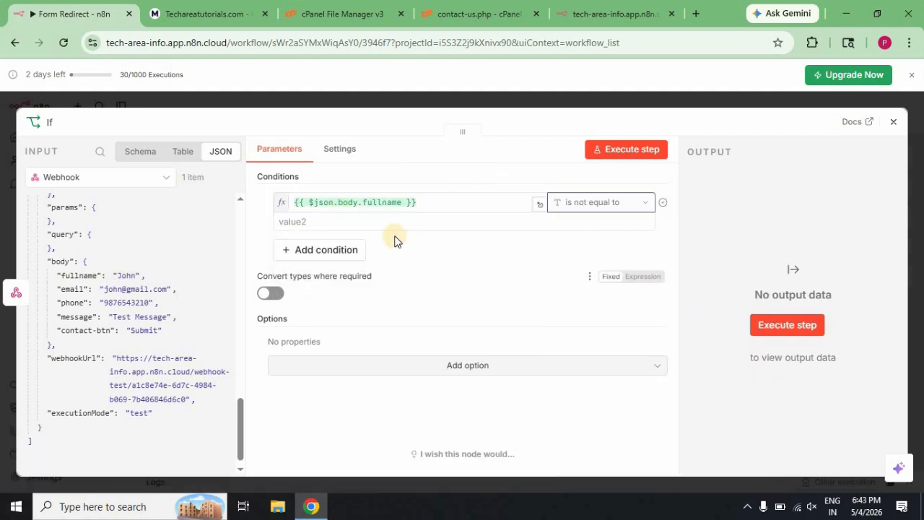
- Add a second If condition comparing {{ $json.body.email }} with an empty value using the string operator "is not equal to"
left_click(328, 253)
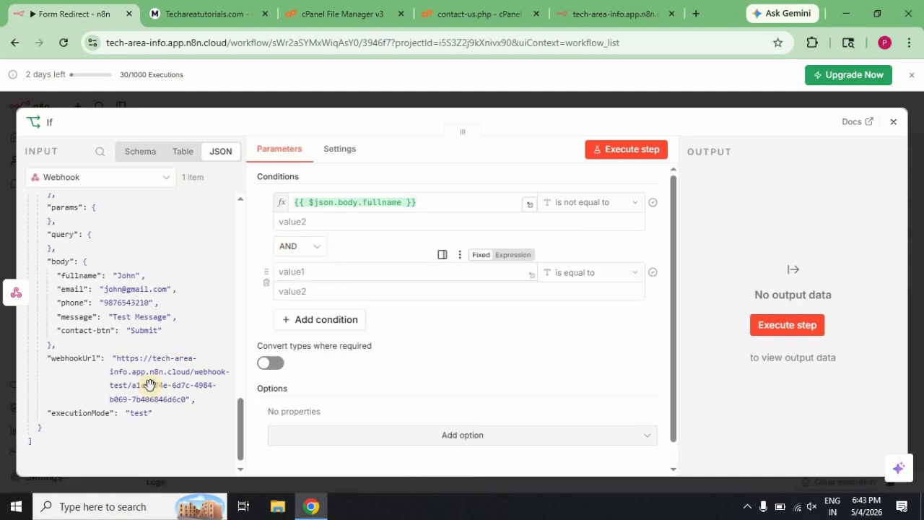
left_click_drag(74, 291, 335, 274)
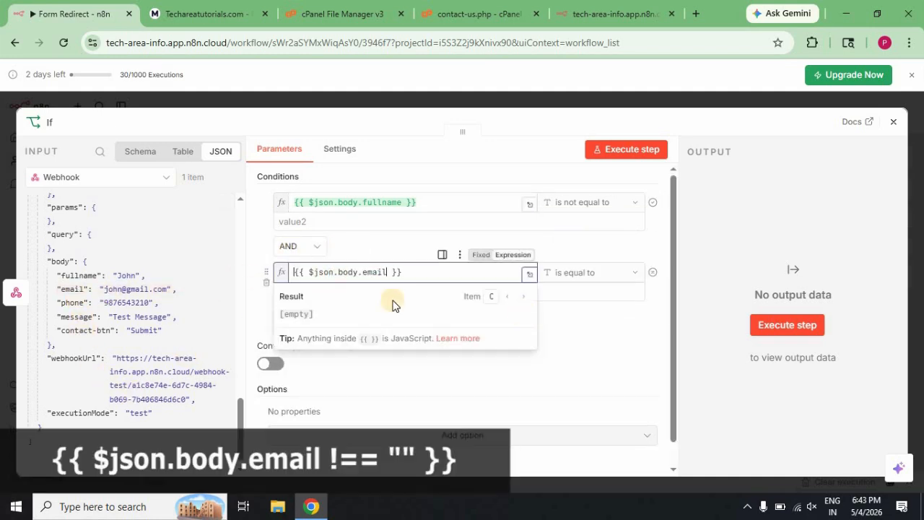
left_click(635, 273)
mouse_move(599, 302)
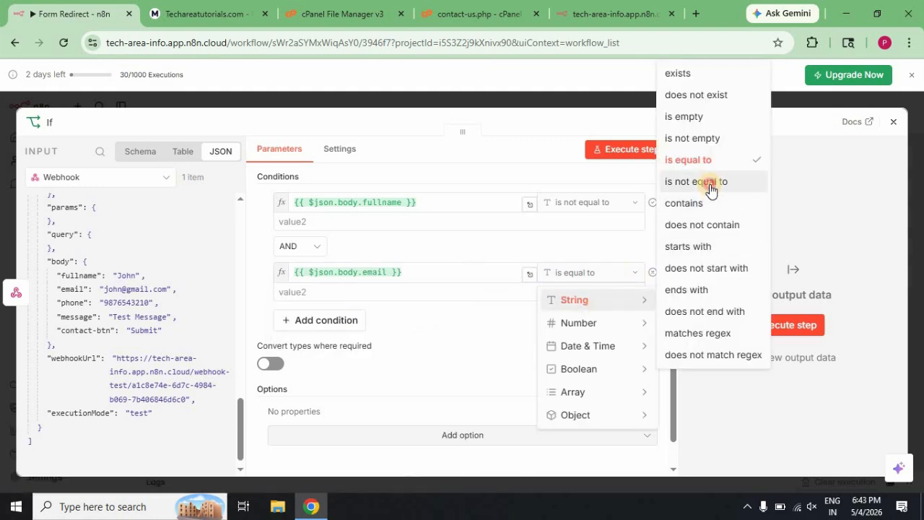
left_click(709, 183)
- Add a third If condition comparing {{ $json.body.phone }} with an empty value using the string operator "is not equal to"
left_click(340, 322)
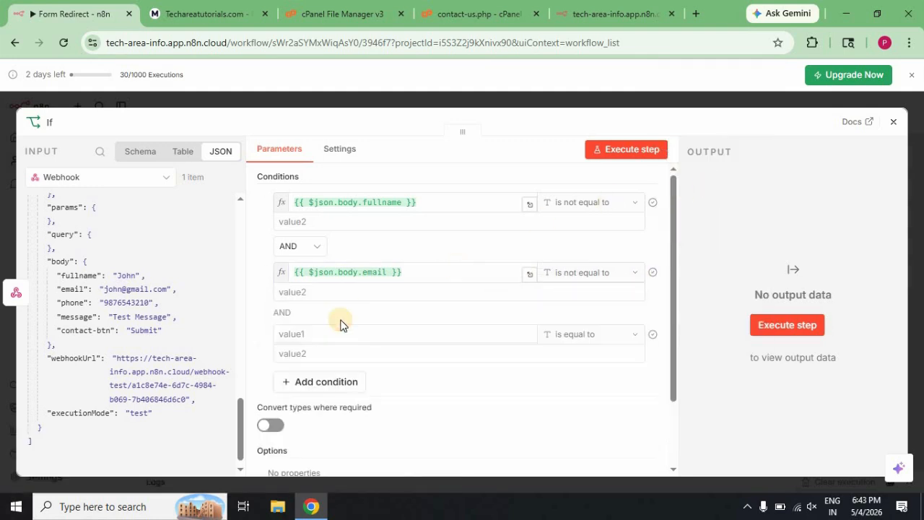
left_click_drag(119, 313, 322, 334)
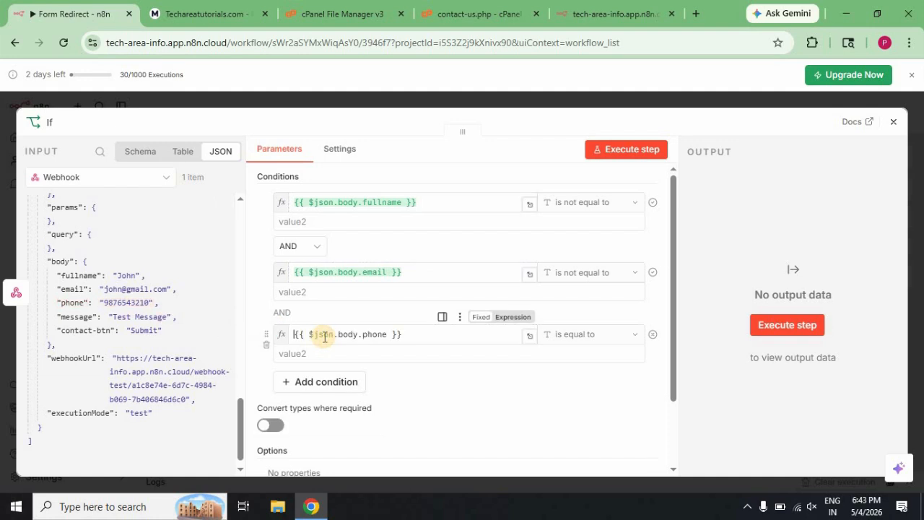
left_click(619, 335)
mouse_move(608, 371)
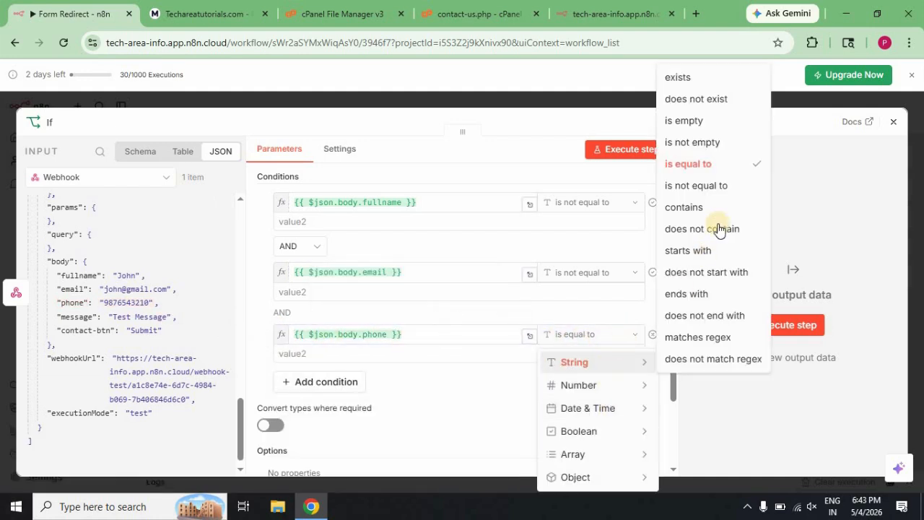
left_click(714, 185)
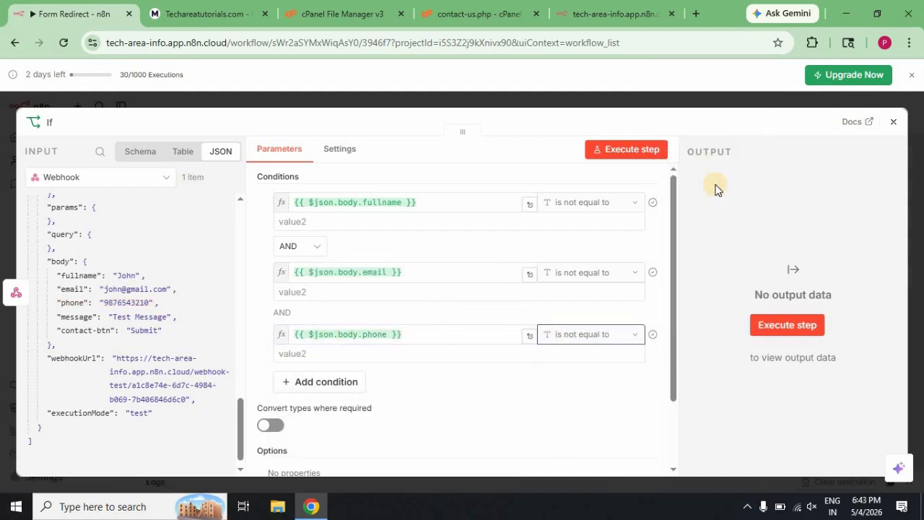
- Add a fourth If condition comparing {{ $json.body.message }} with an empty value using the string operator "is not equal to"
left_click(318, 382)
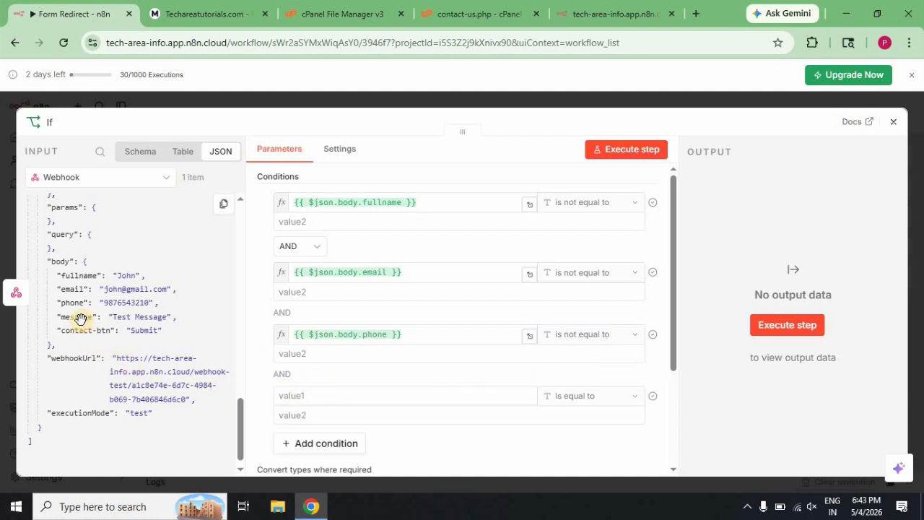
left_click_drag(81, 317, 337, 396)
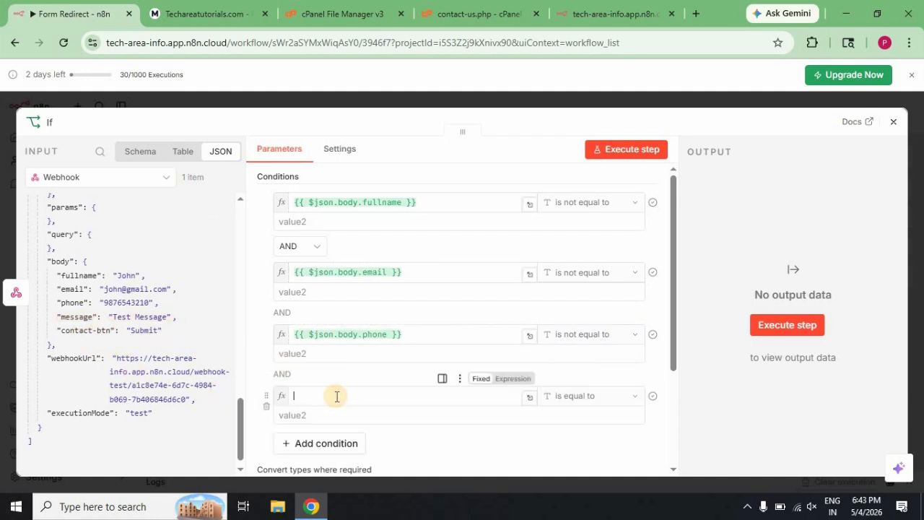
left_click(621, 396)
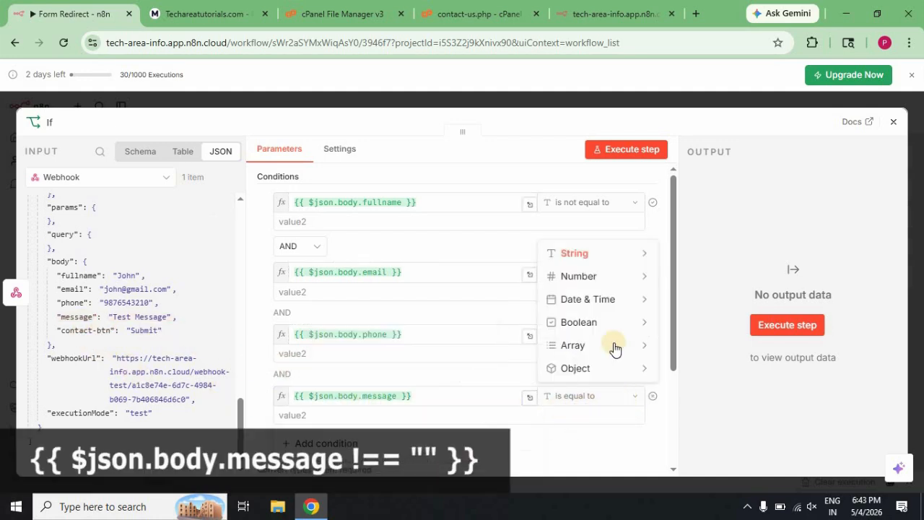
mouse_move(613, 262)
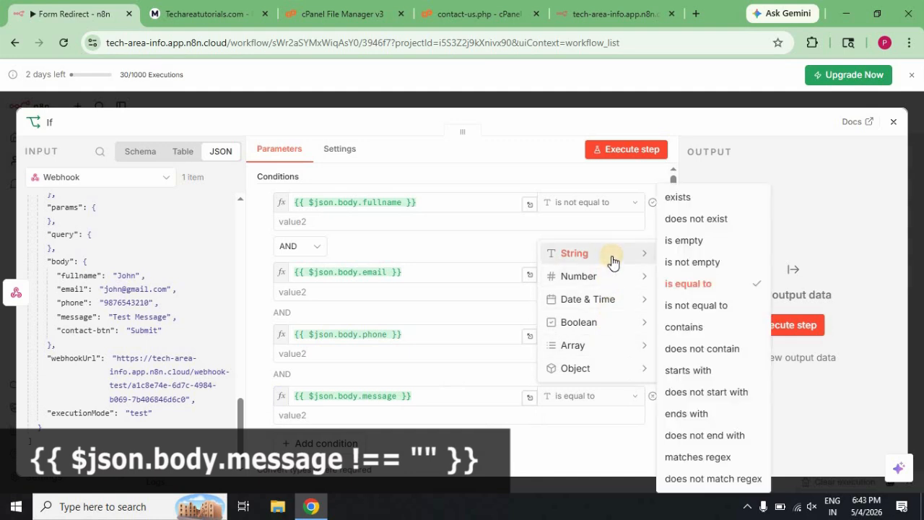
left_click(706, 306)
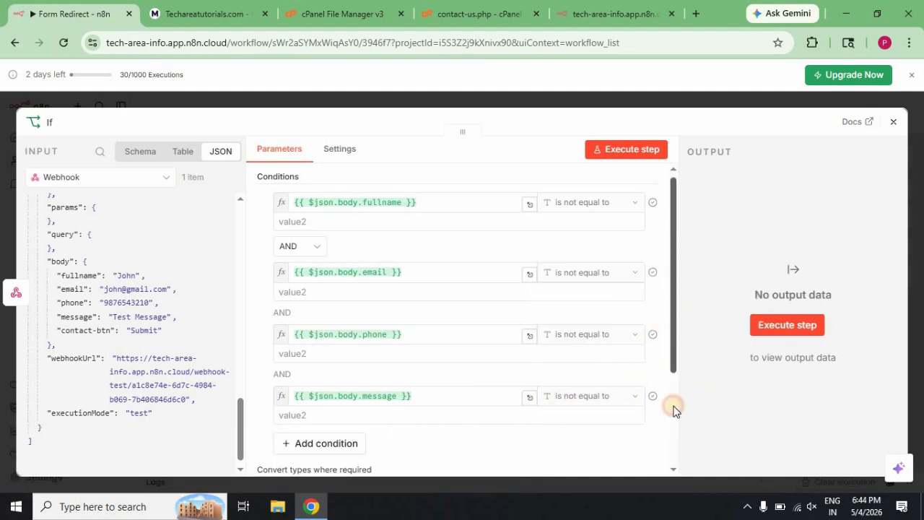
- Execute the If node on the received form data and check the output of its False Branch
left_click_drag(673, 405, 669, 287)
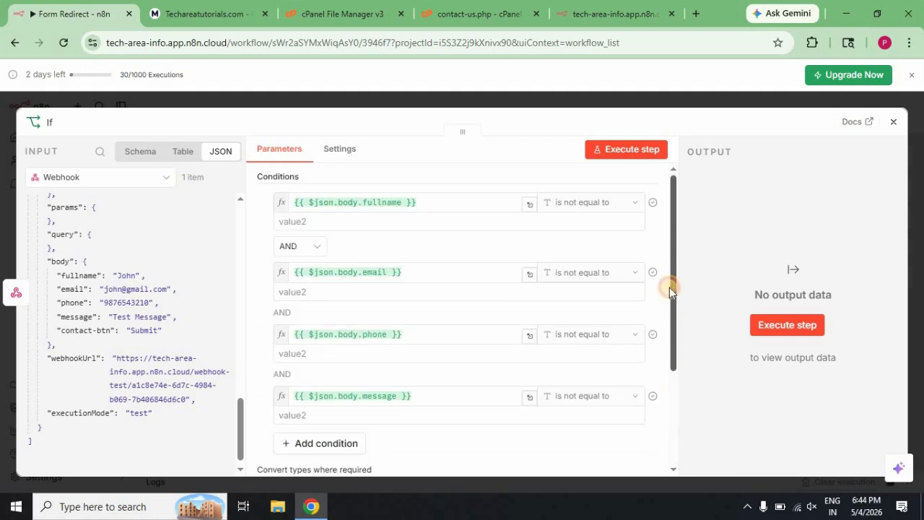
left_click(634, 152)
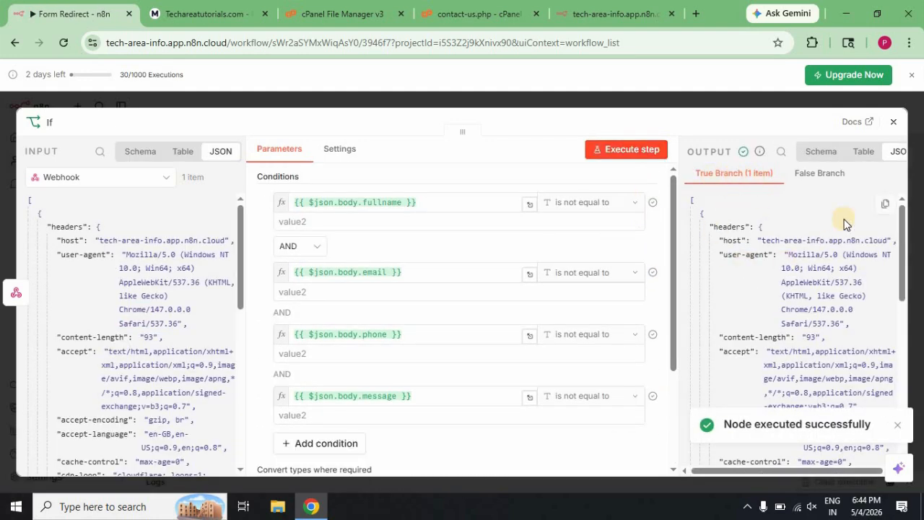
left_click(821, 174)
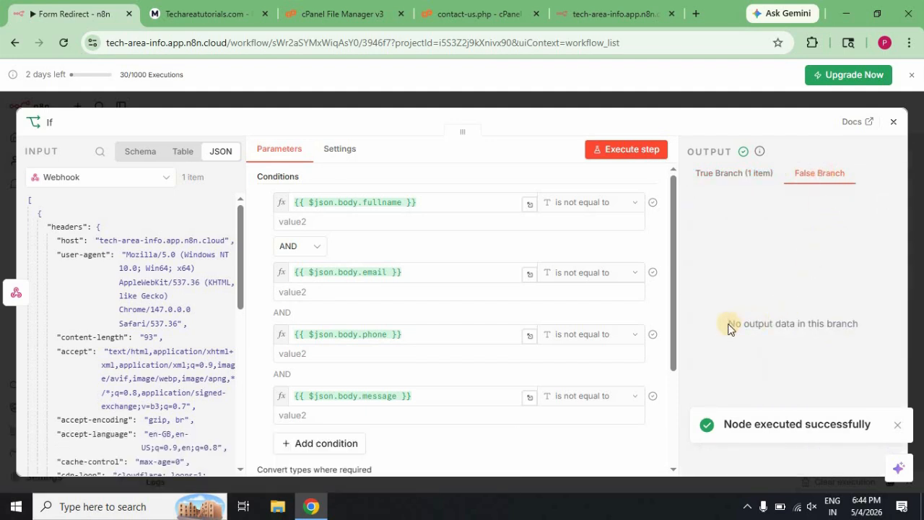
left_click_drag(729, 325, 860, 322)
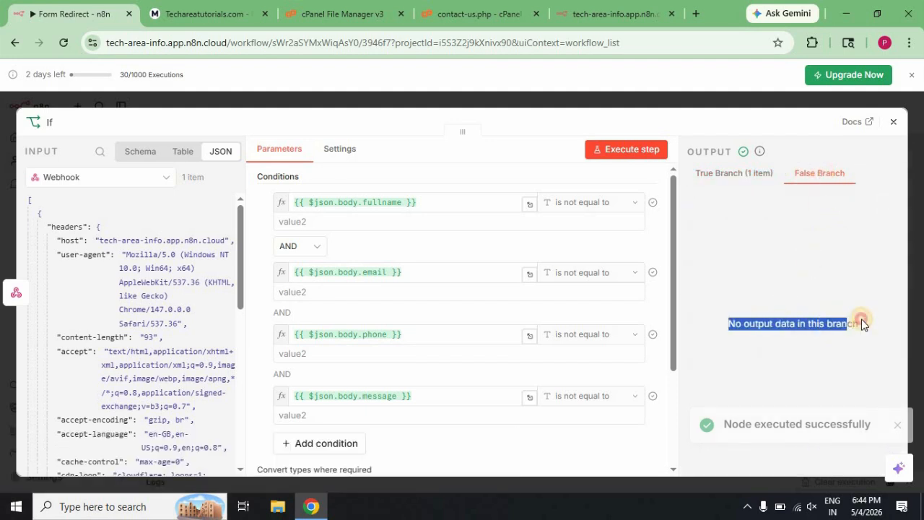
- Examine the fullname, email, phone and message fields in the body of the True Branch output and close the If node
left_click(753, 174)
scroll(894, 377, "down", 3)
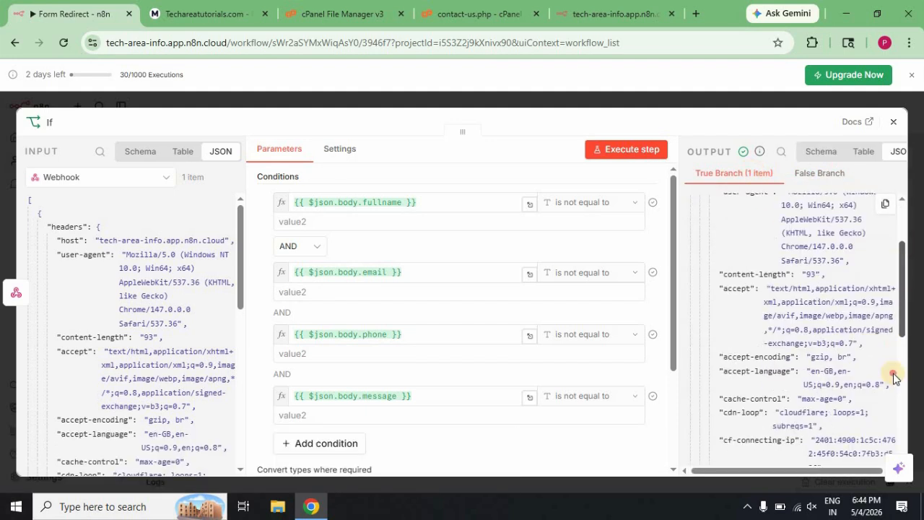
scroll(894, 378, "down", 10)
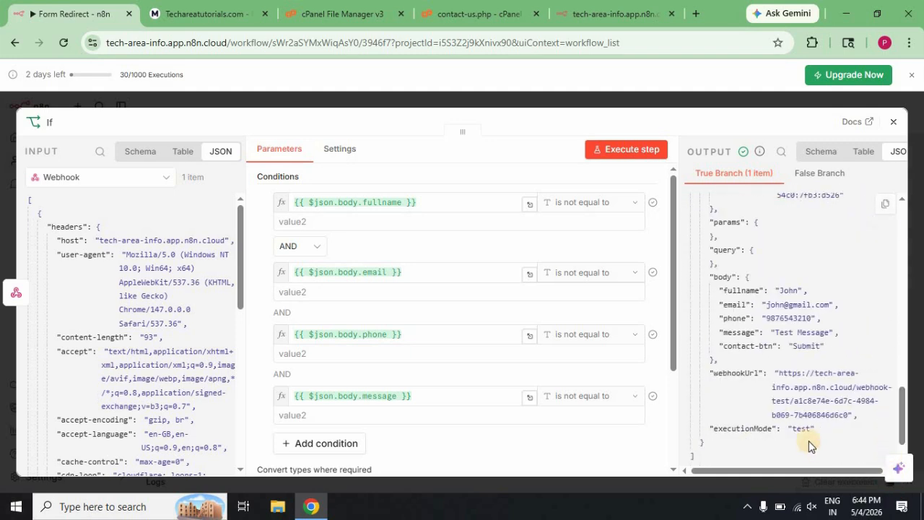
double_click(741, 290)
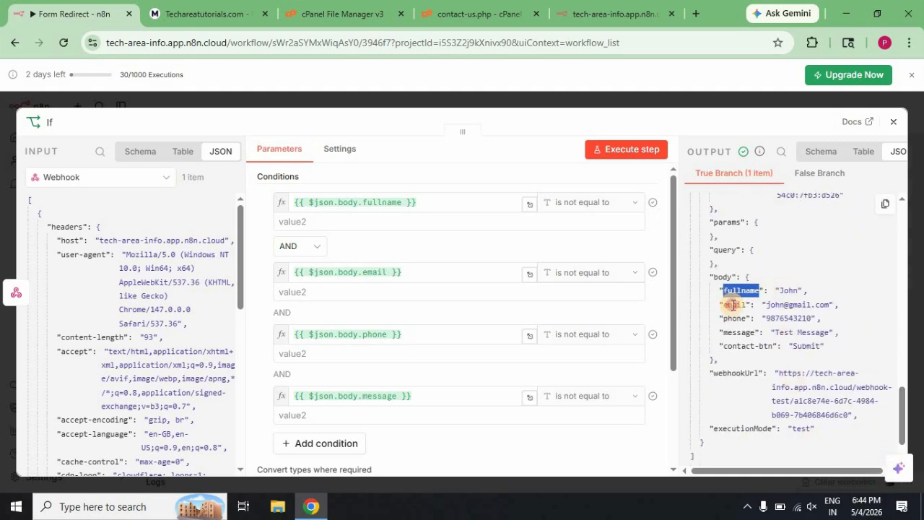
double_click(735, 305)
double_click(734, 319)
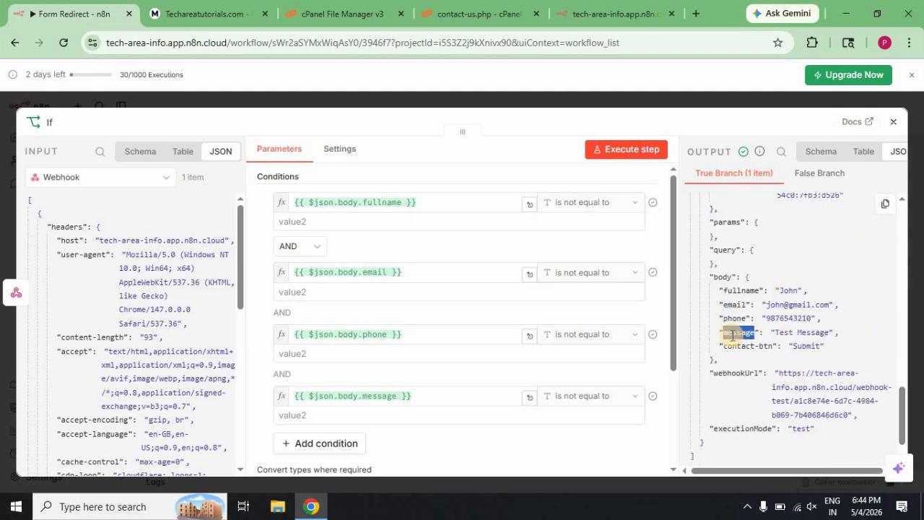
left_click(891, 124)
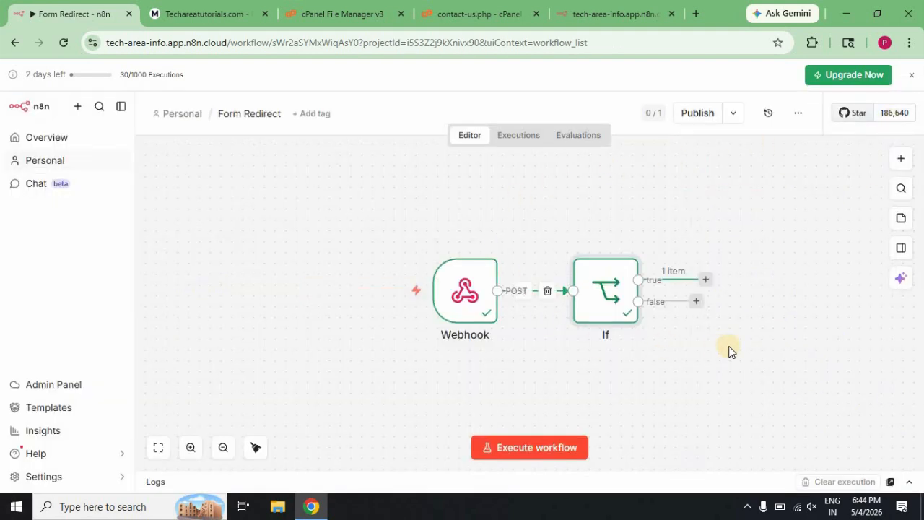
- Add a Respond to Webhook node on the false branch of the If node
scroll(274, 377, "right", 5)
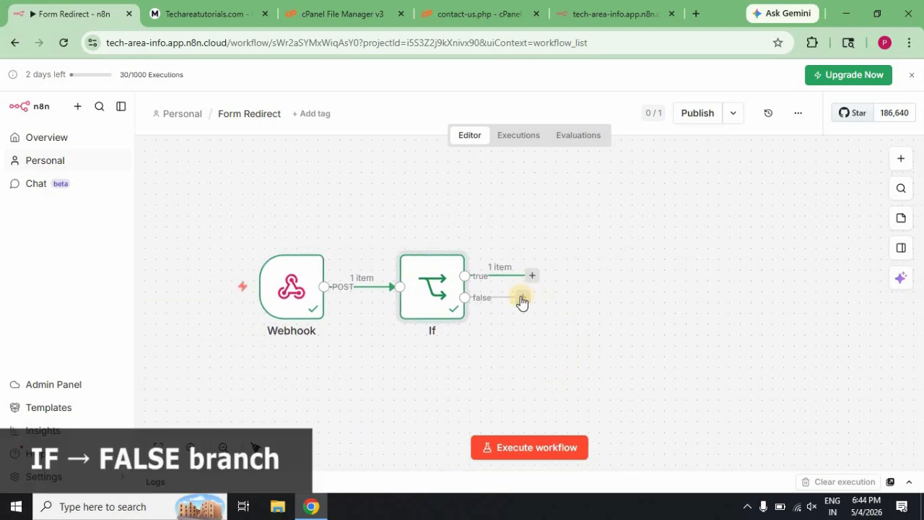
left_click(521, 298)
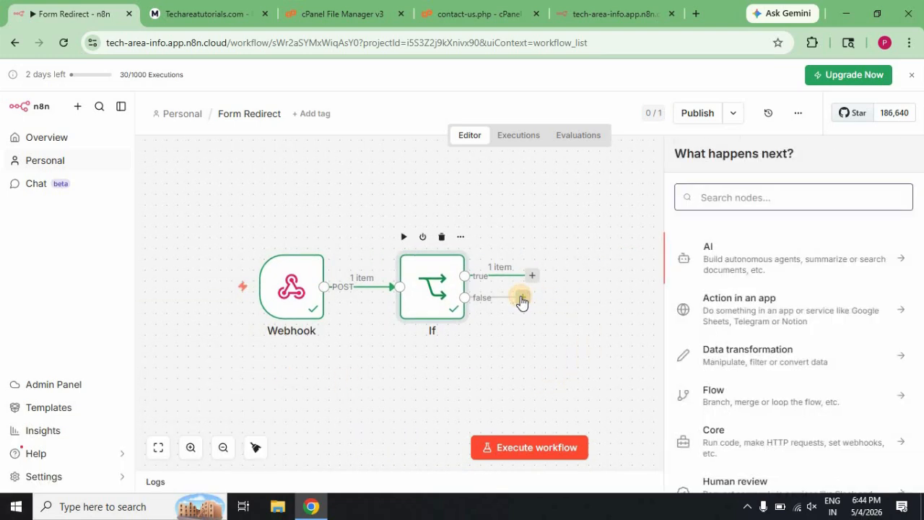
left_click(738, 196)
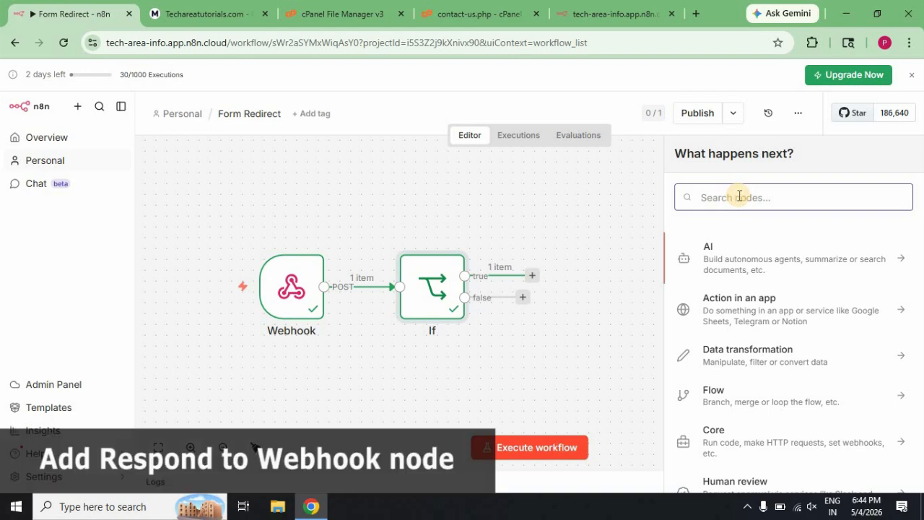
type("resp")
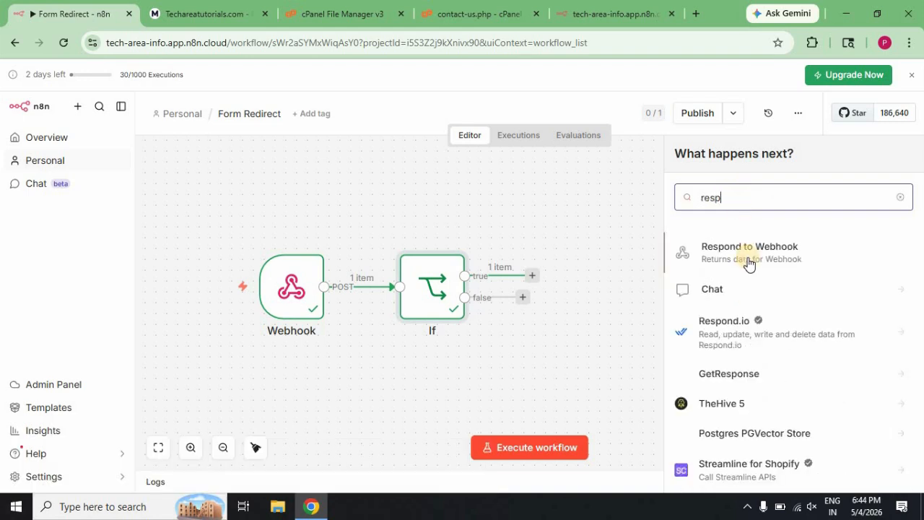
left_click(749, 253)
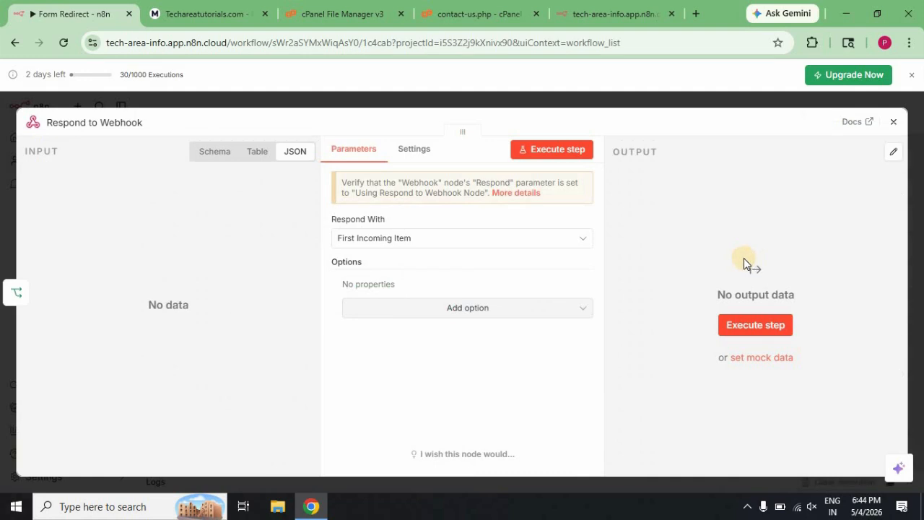
- Set the Respond to Webhook node to respond with Redirect
left_click(578, 244)
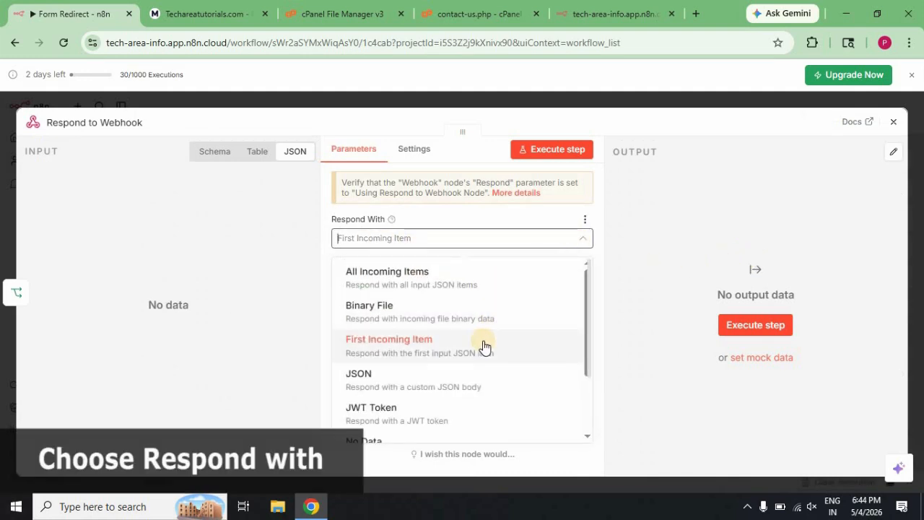
scroll(484, 346, "down", 3)
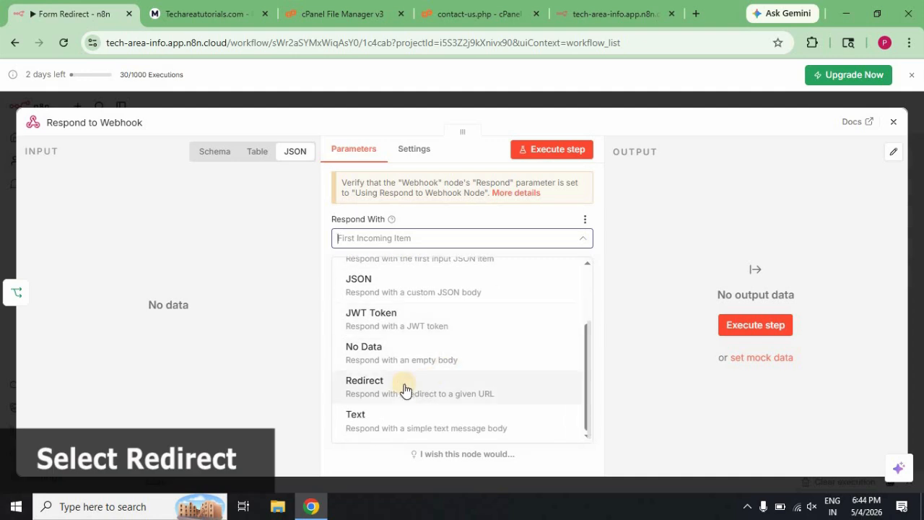
left_click(475, 388)
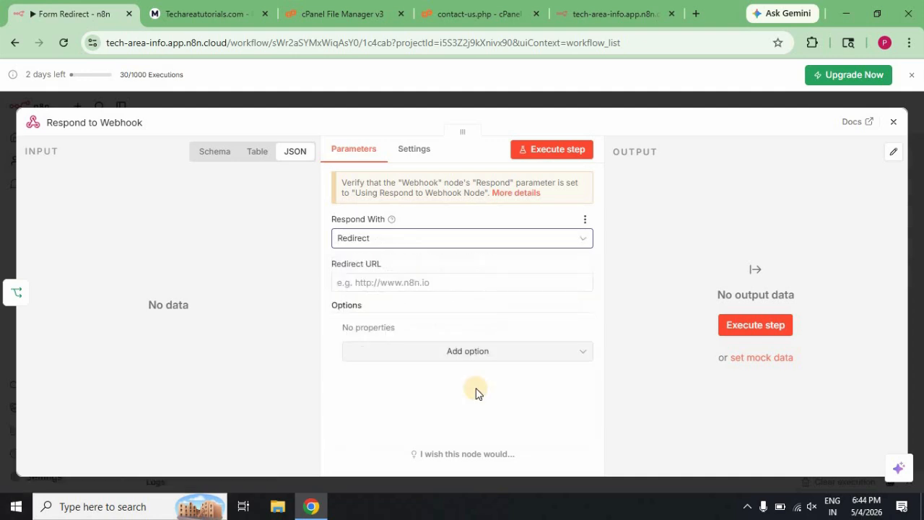
left_click(448, 282)
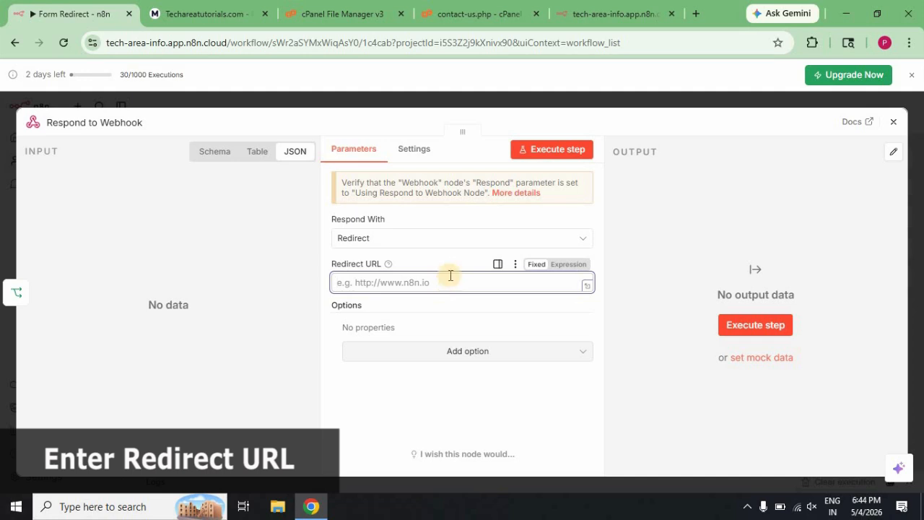
left_click(462, 19)
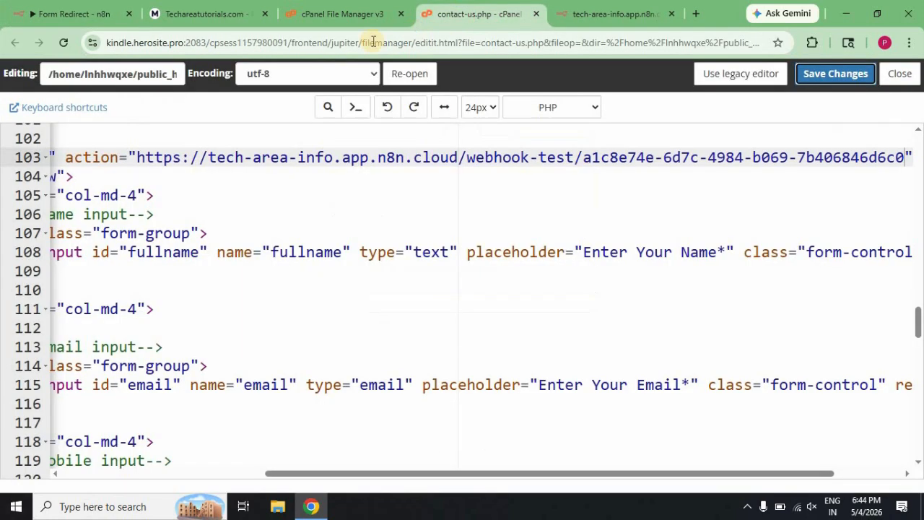
left_click(598, 12)
left_click(13, 43)
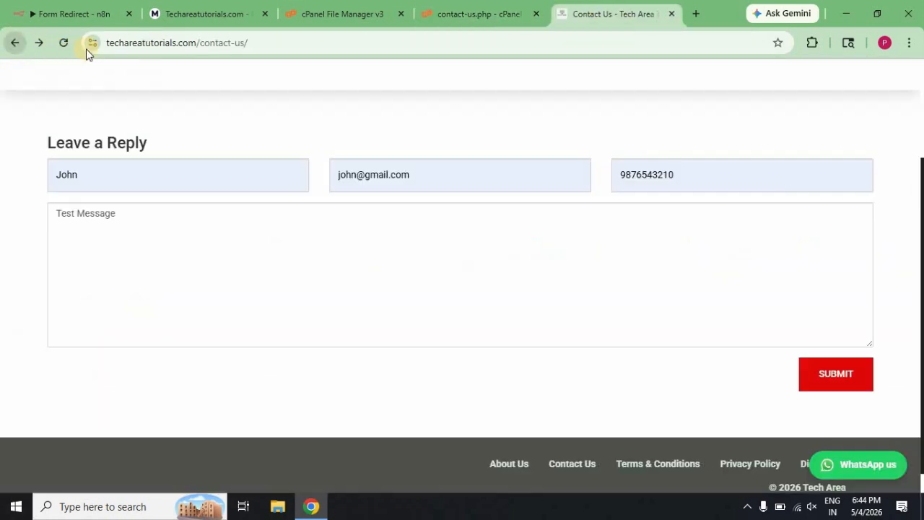
left_click_drag(106, 44, 196, 44)
key("ctrl+c")
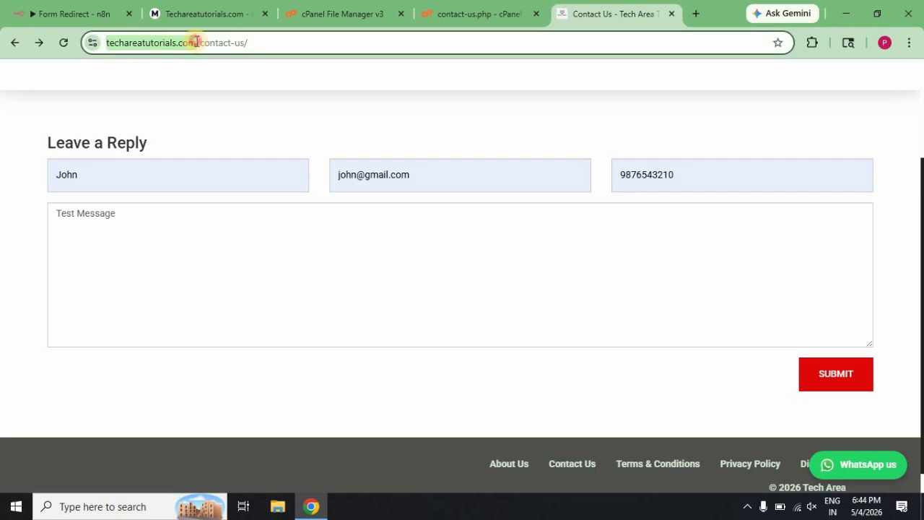
left_click(93, 13)
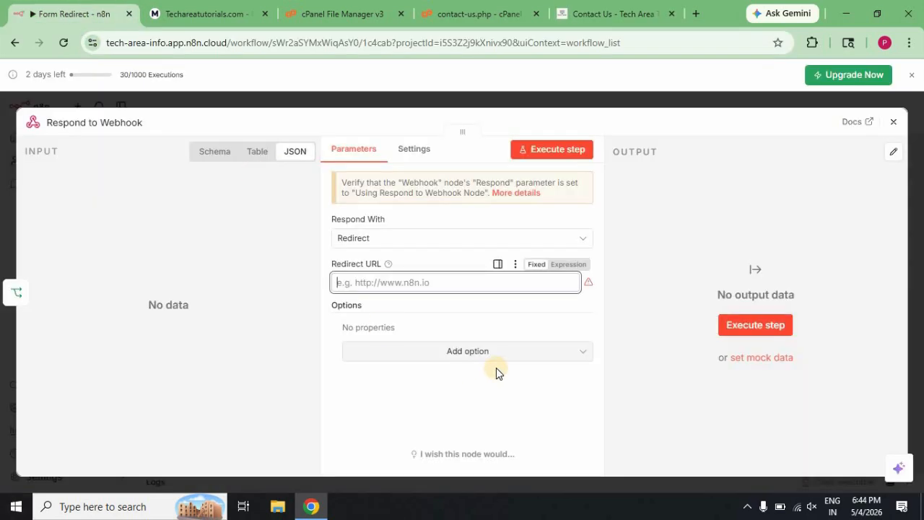
key("ctrl+v")
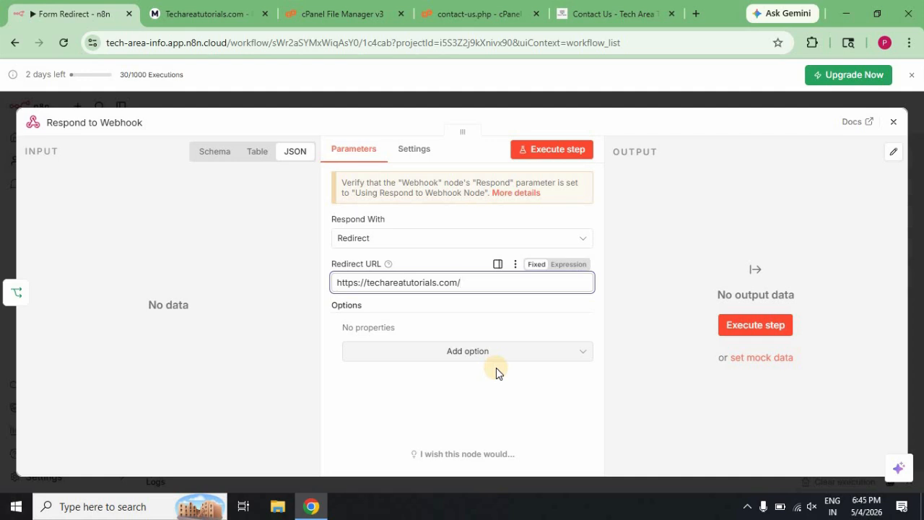
type("error")
left_click(630, 340)
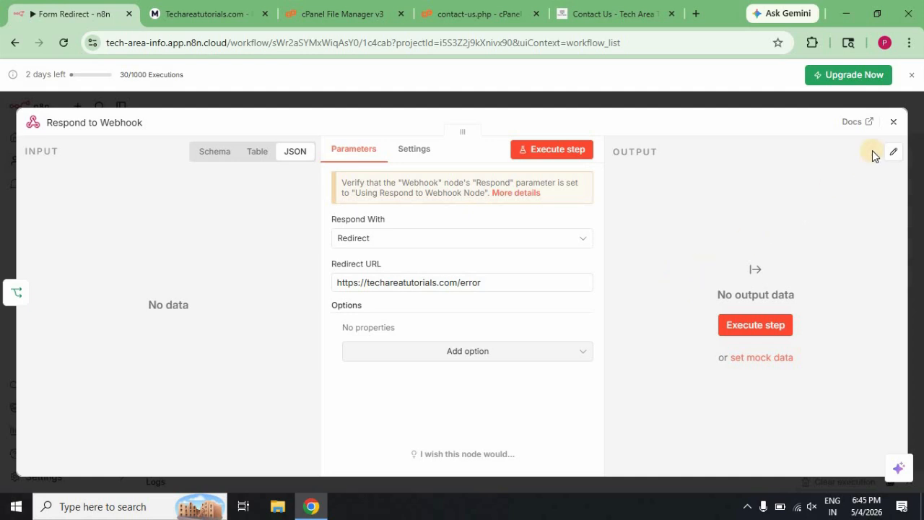
left_click(894, 121)
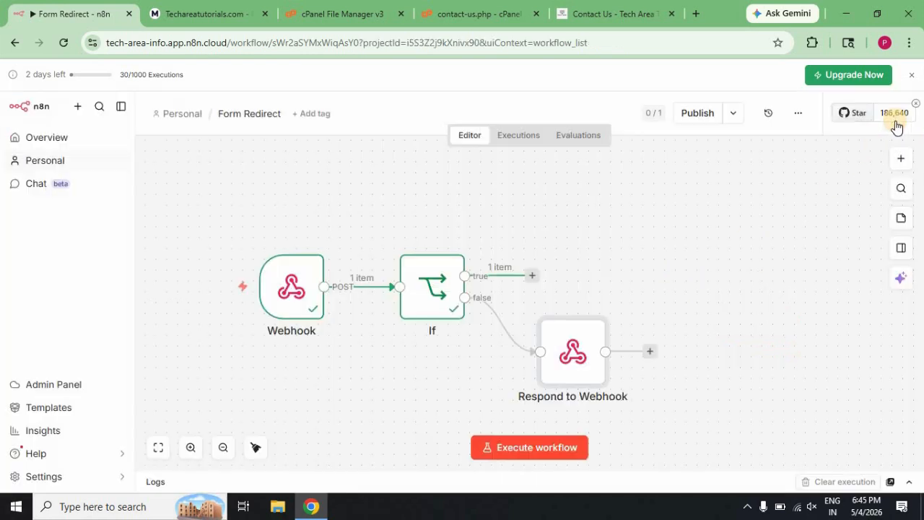
- Add a second Respond to Webhook node on the true branch of the If node
left_click(533, 276)
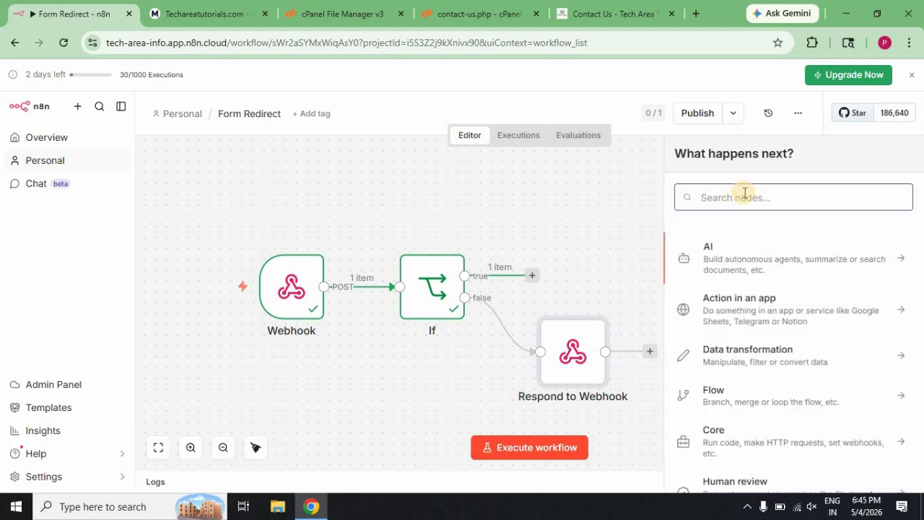
type("resp")
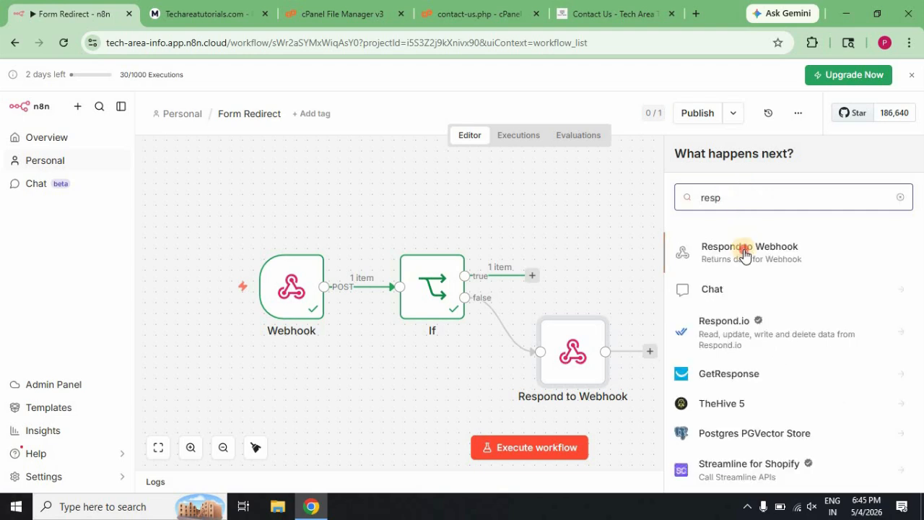
left_click(743, 249)
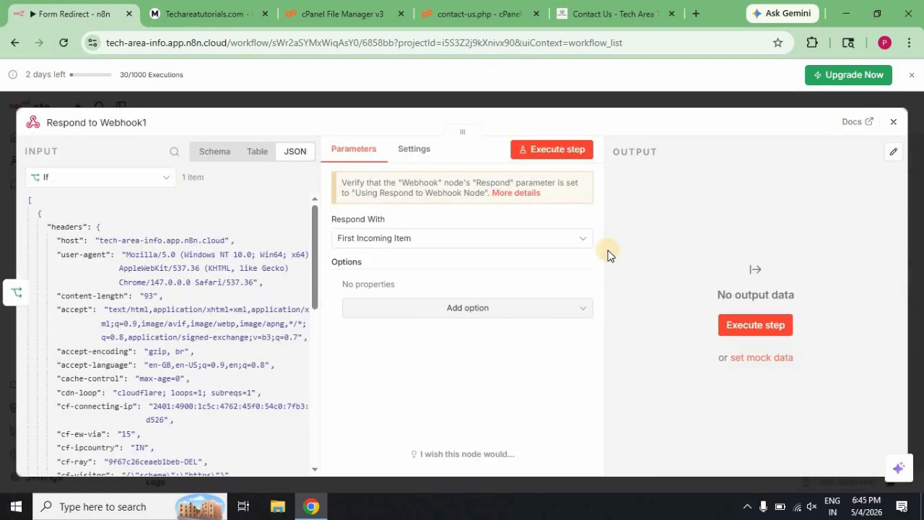
left_click(563, 245)
scroll(476, 346, "down", 3)
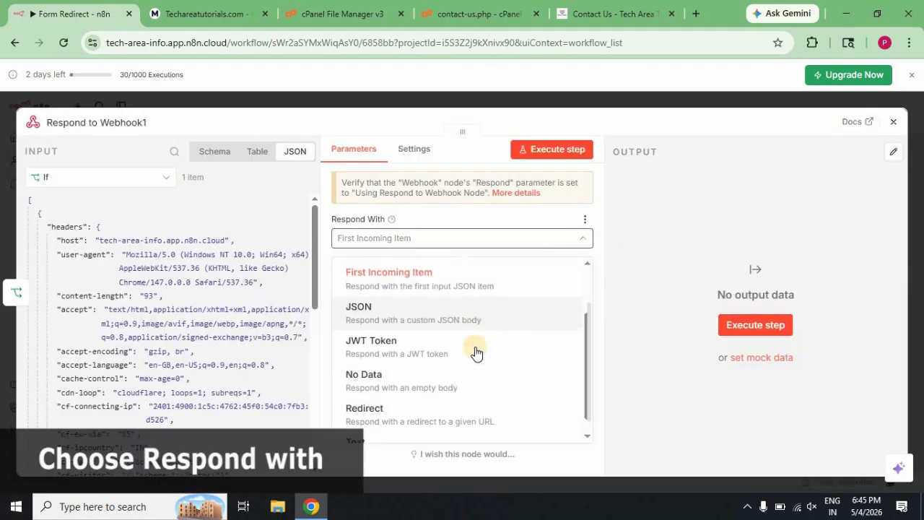
left_click(436, 386)
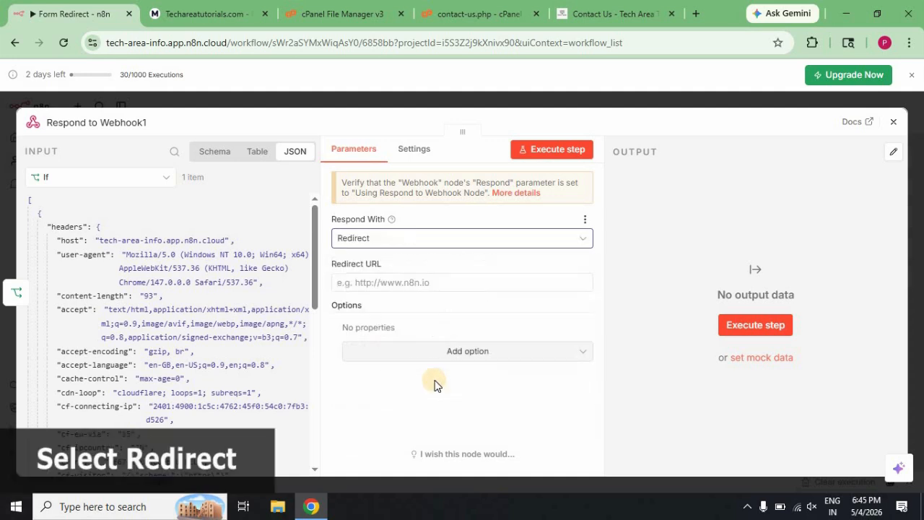
left_click(433, 285)
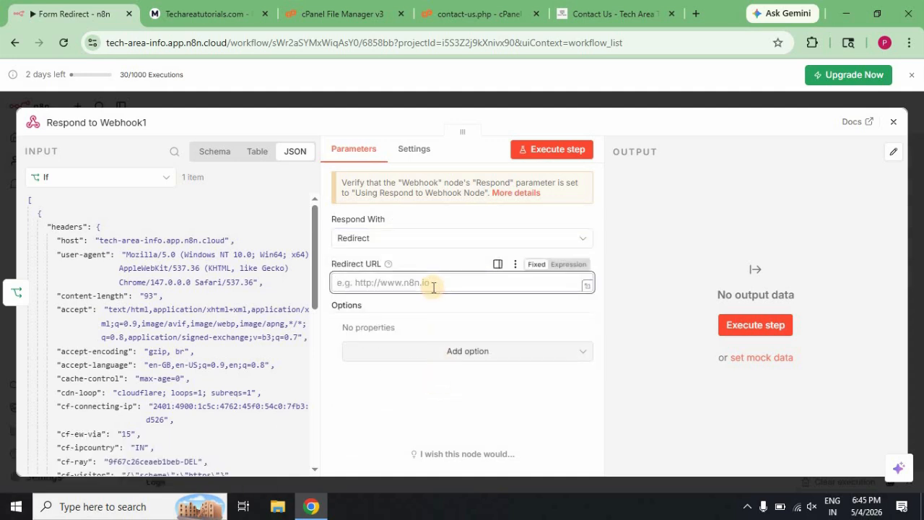
key("ctrl+v")
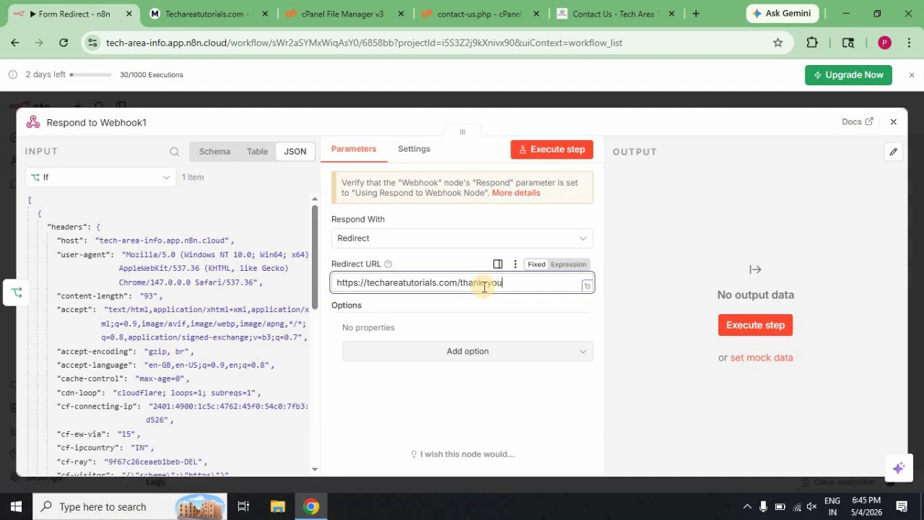
left_click(520, 307)
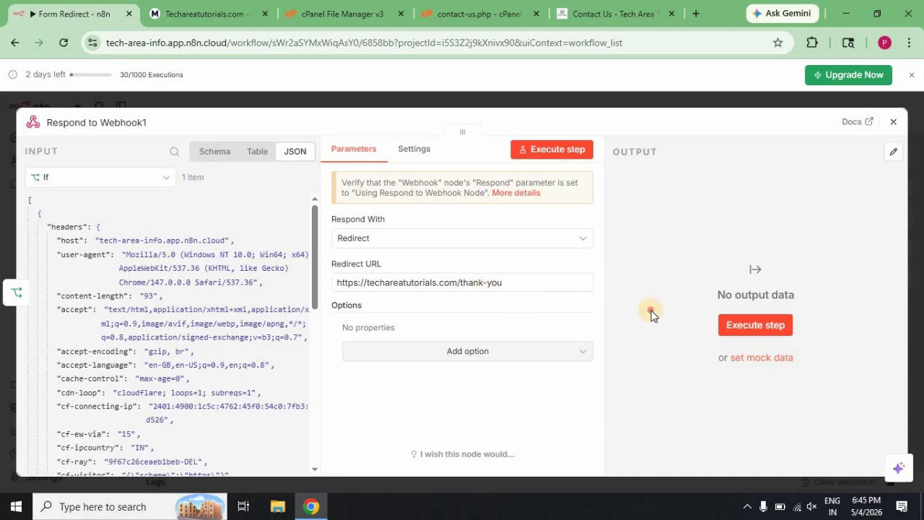
left_click(892, 123)
- Switch to cPanel File Manager, open error.php in the code editor and examine its heading and message text
left_click(345, 14)
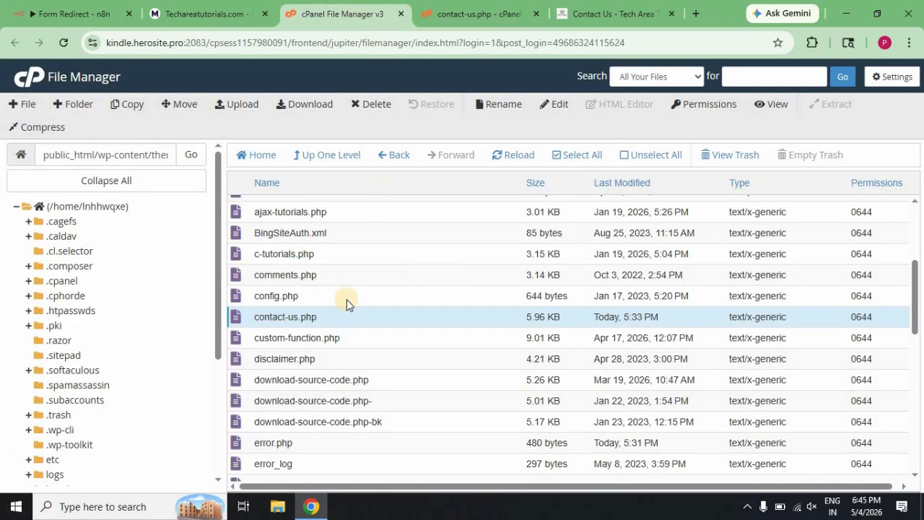
scroll(345, 303, "up", 2)
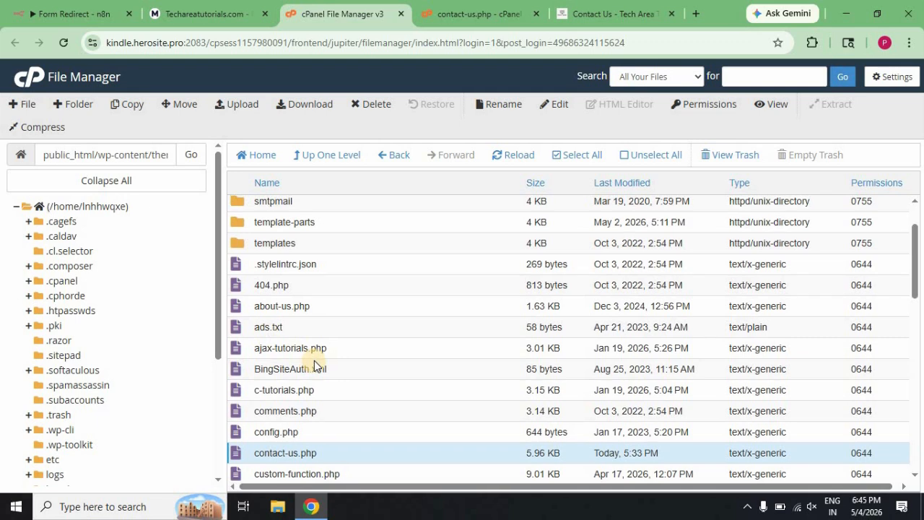
scroll(314, 361, "up", 1)
scroll(314, 361, "down", 4)
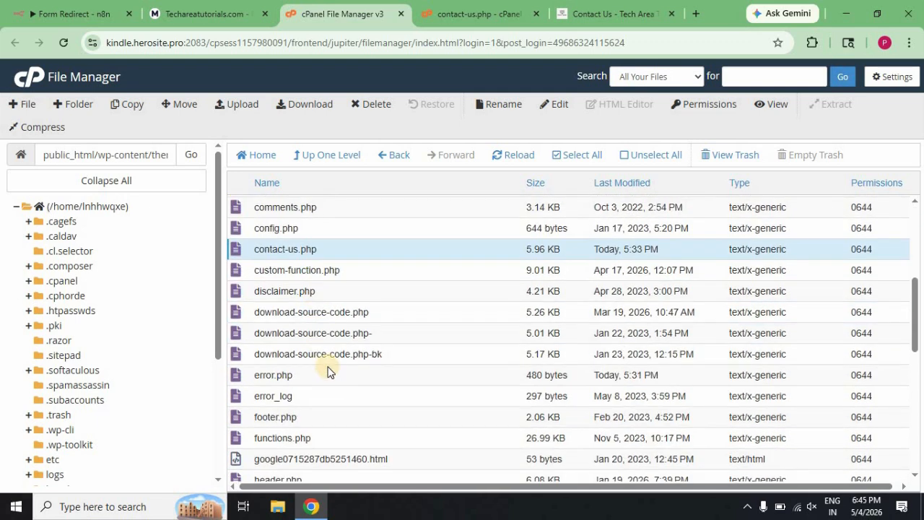
left_click(341, 373)
right_click(341, 373)
left_click(385, 350)
left_click(553, 377)
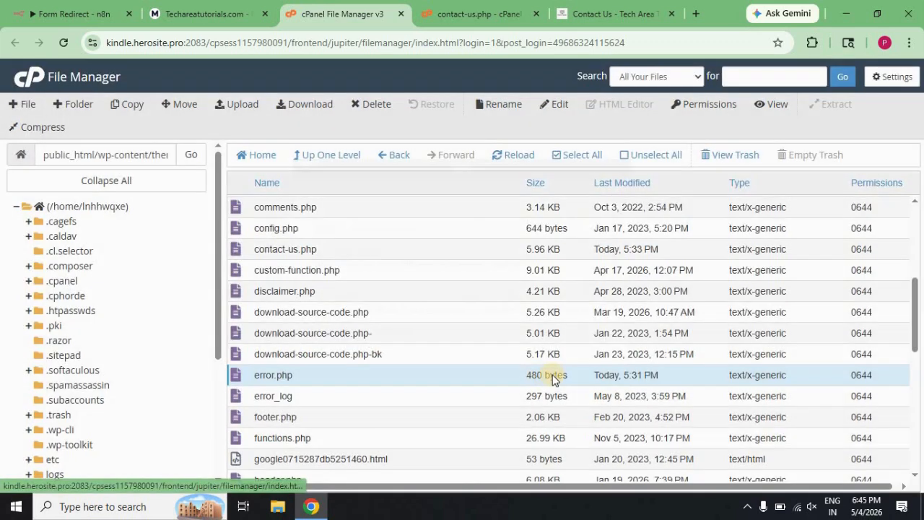
left_click(579, 378)
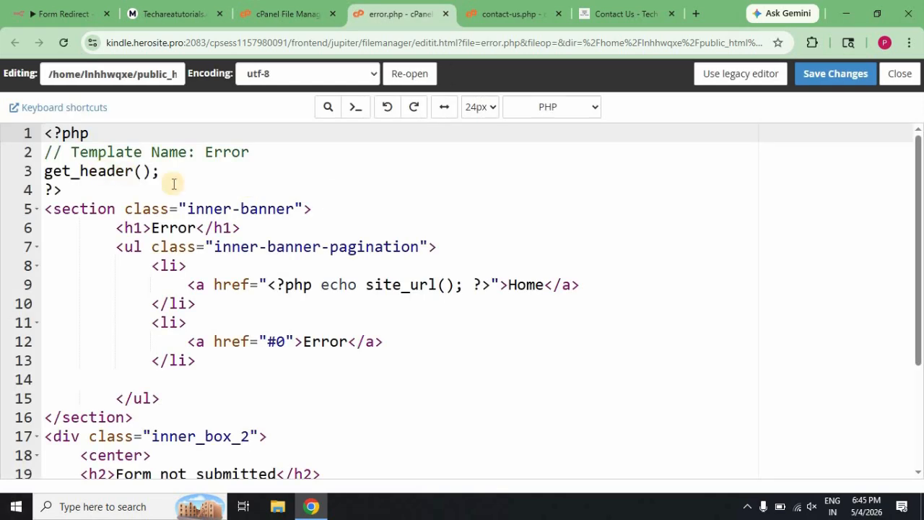
left_click(89, 206)
scroll(326, 320, "down", 1)
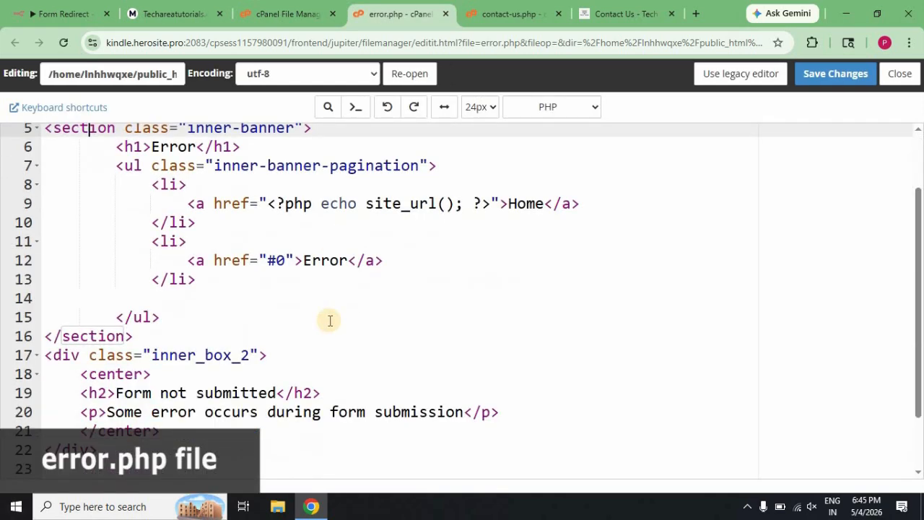
scroll(330, 320, "down", 1)
left_click_drag(115, 317, 276, 318)
left_click_drag(107, 337, 465, 336)
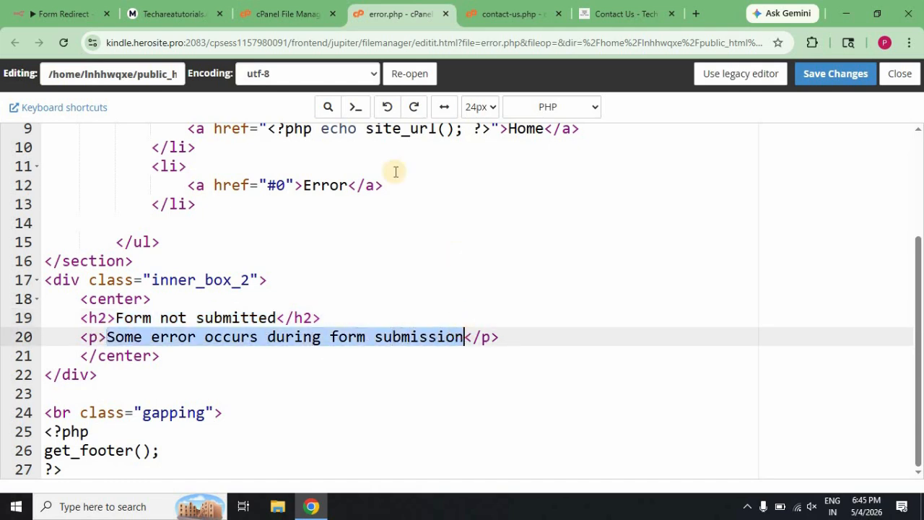
- Open thank-you.php from the same theme folder in the code editor and examine its heading and message text
left_click(280, 14)
scroll(459, 347, "down", 4)
scroll(460, 347, "down", 5)
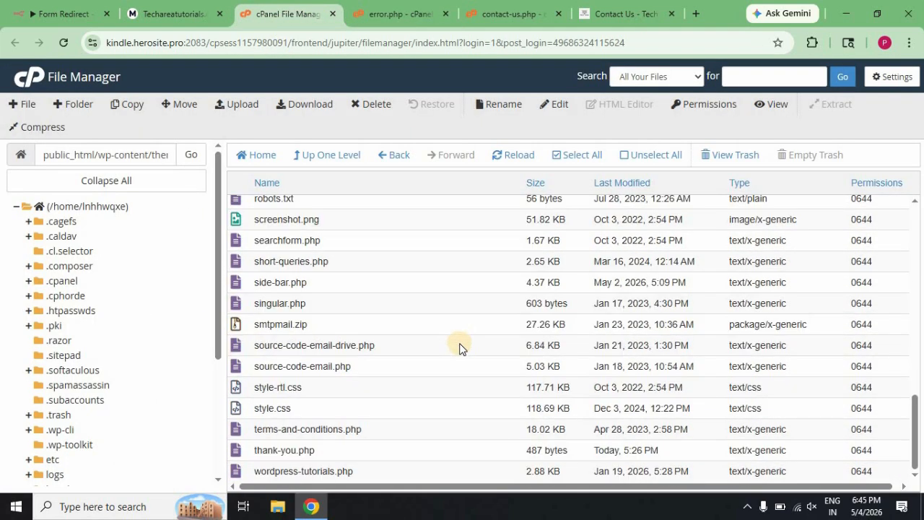
right_click(366, 448)
left_click(399, 352)
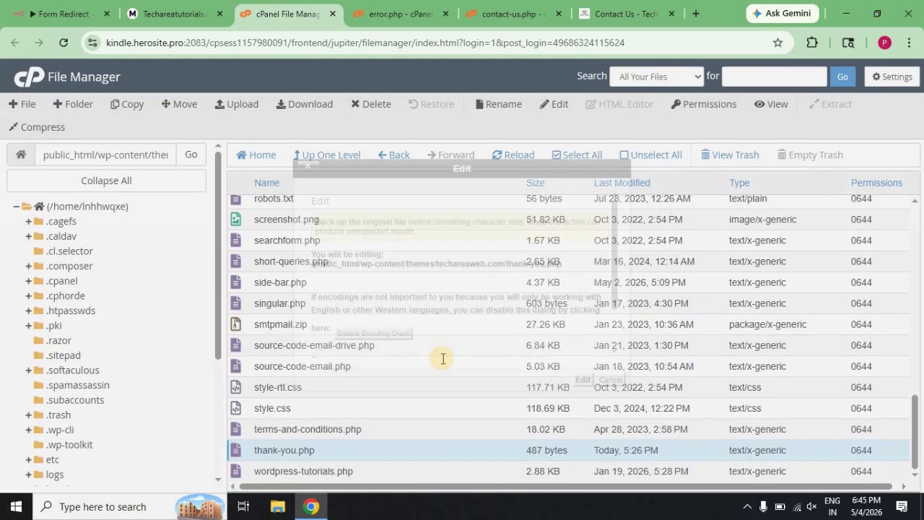
left_click(578, 383)
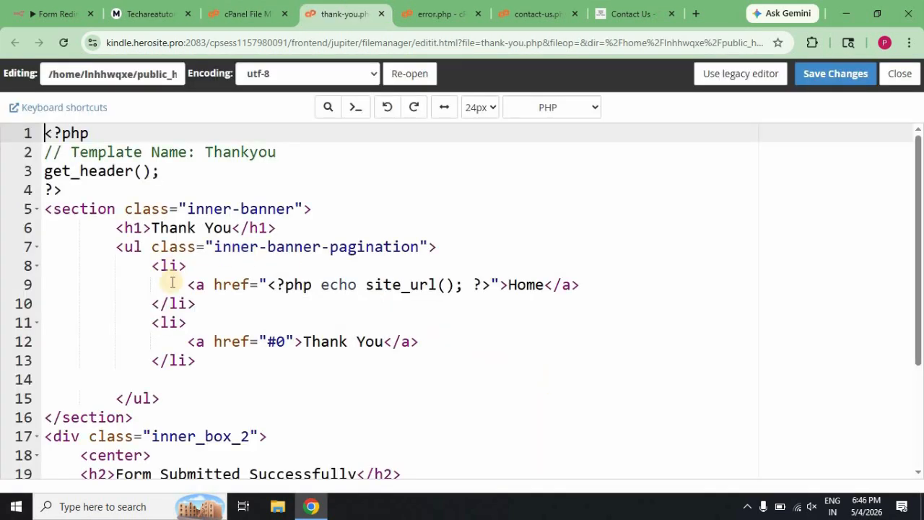
double_click(160, 226)
scroll(264, 336, "down", 3)
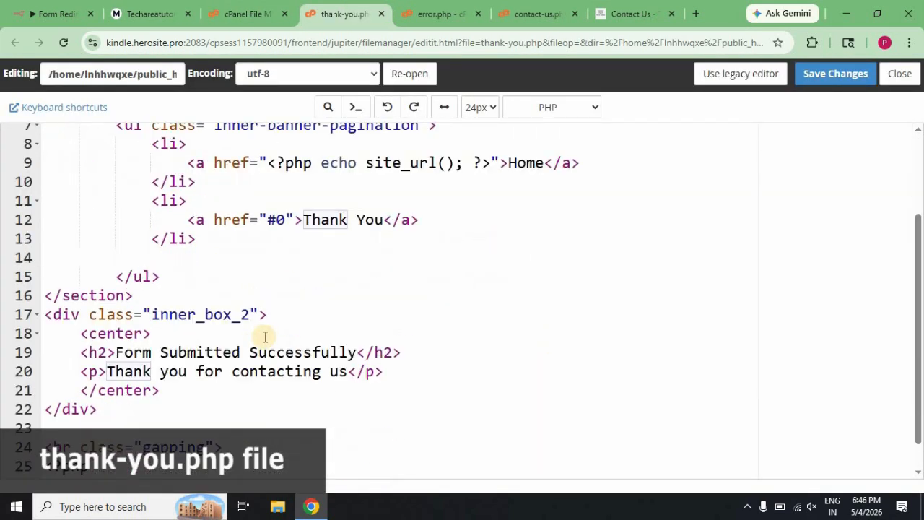
left_click_drag(116, 317, 359, 317)
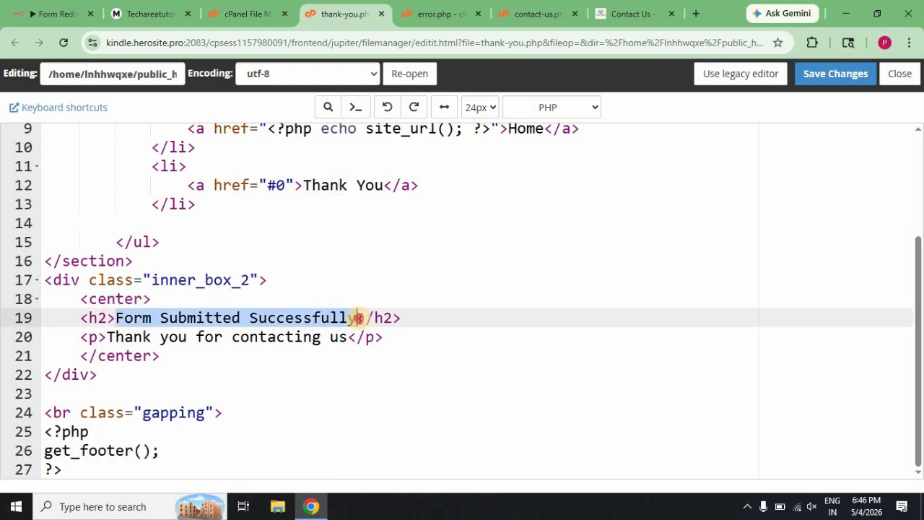
left_click_drag(106, 336, 348, 336)
left_click(424, 331)
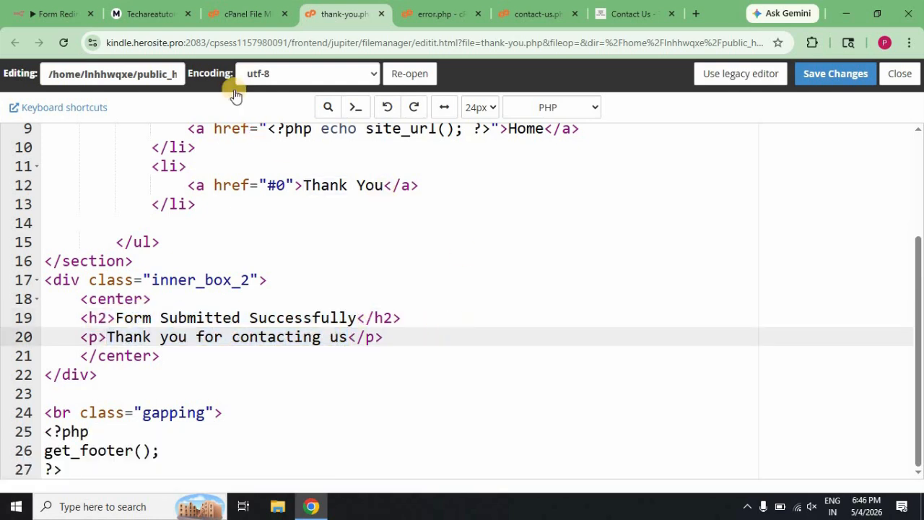
- Return to the n8n workflow, open the Webhook node and set Respond to Using 'Respond to Webhook' Node
left_click(233, 15)
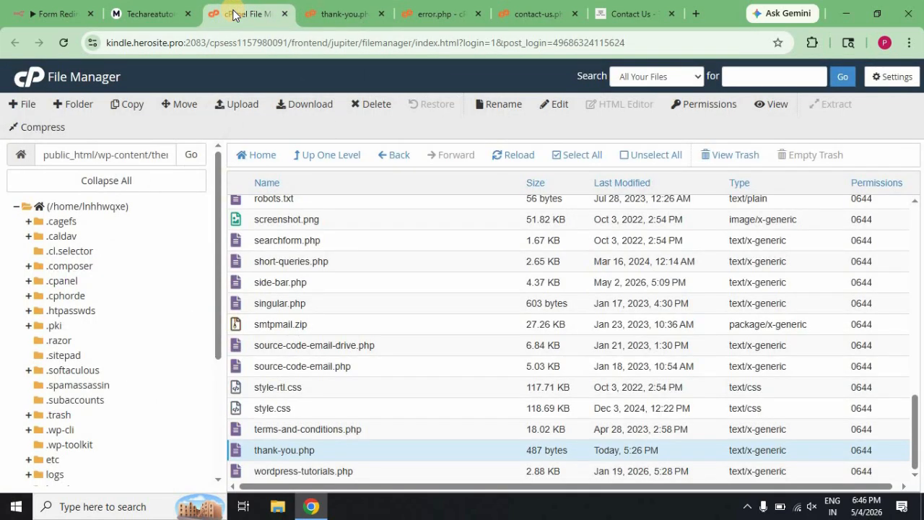
left_click(61, 12)
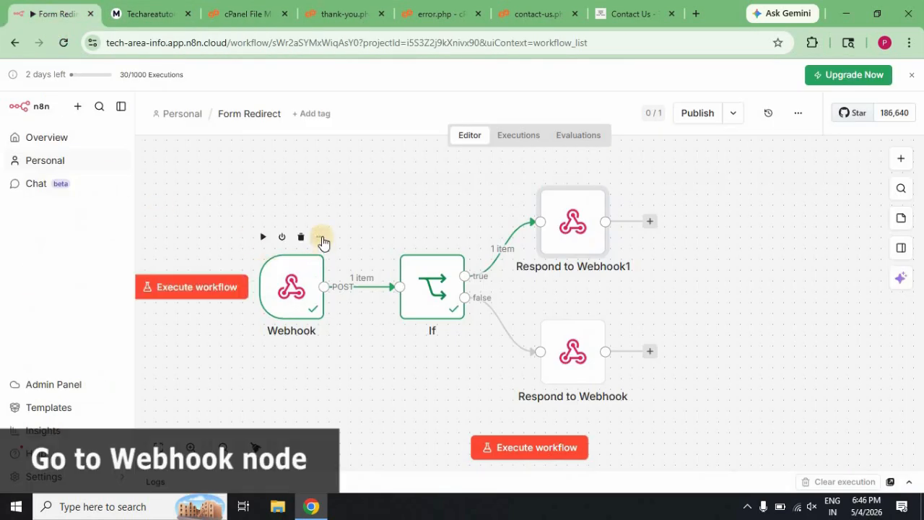
left_click(321, 238)
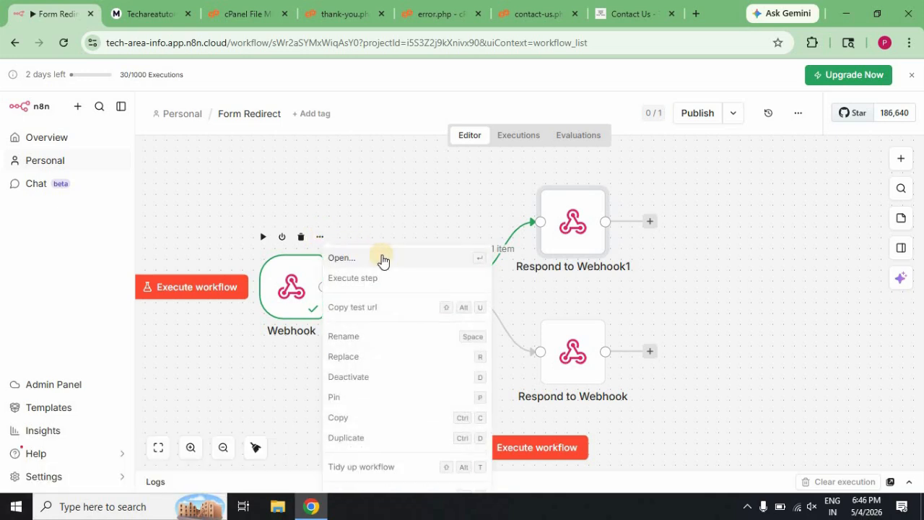
left_click(383, 258)
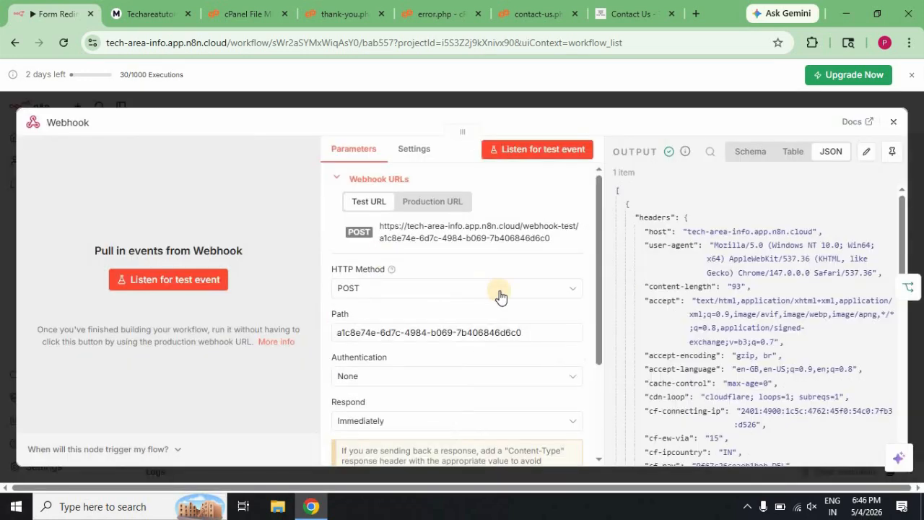
scroll(498, 296, "down", 3)
left_click(419, 289)
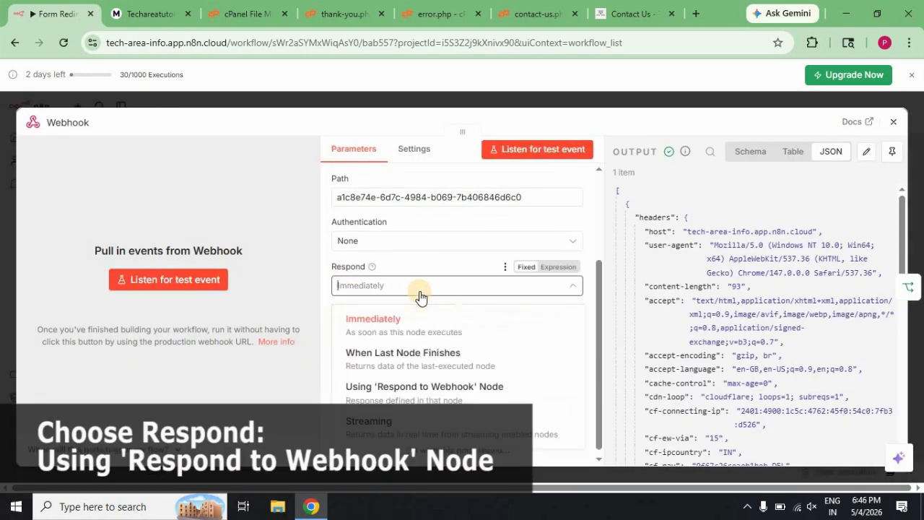
left_click(448, 402)
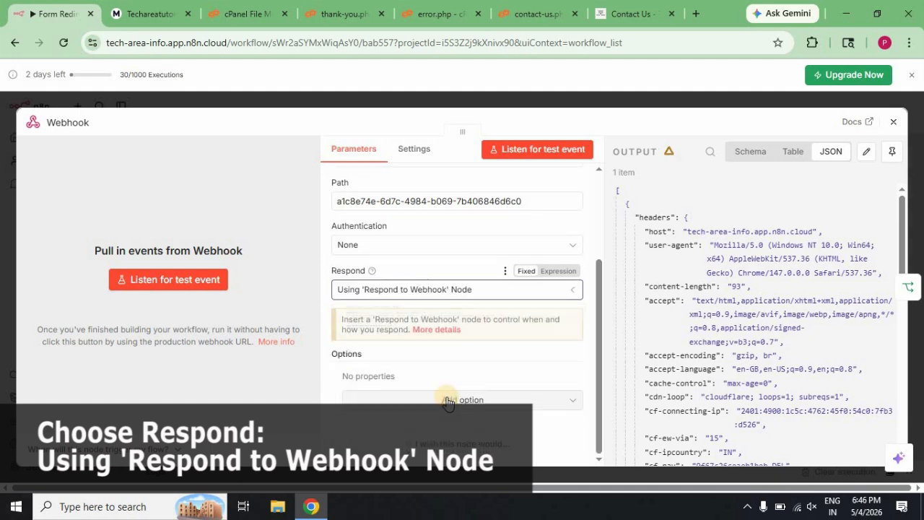
- Copy the Webhook node's Production URL and close the node
scroll(462, 289, "up", 3)
left_click(444, 209)
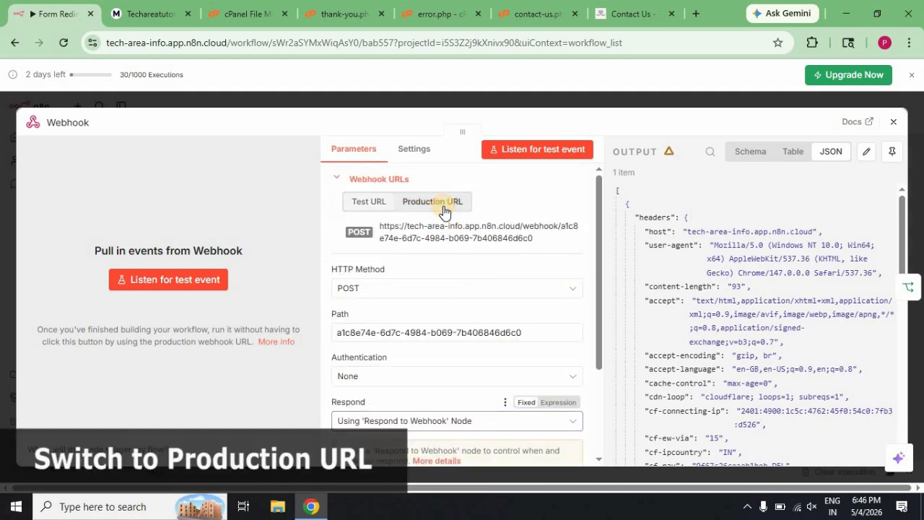
left_click(447, 239)
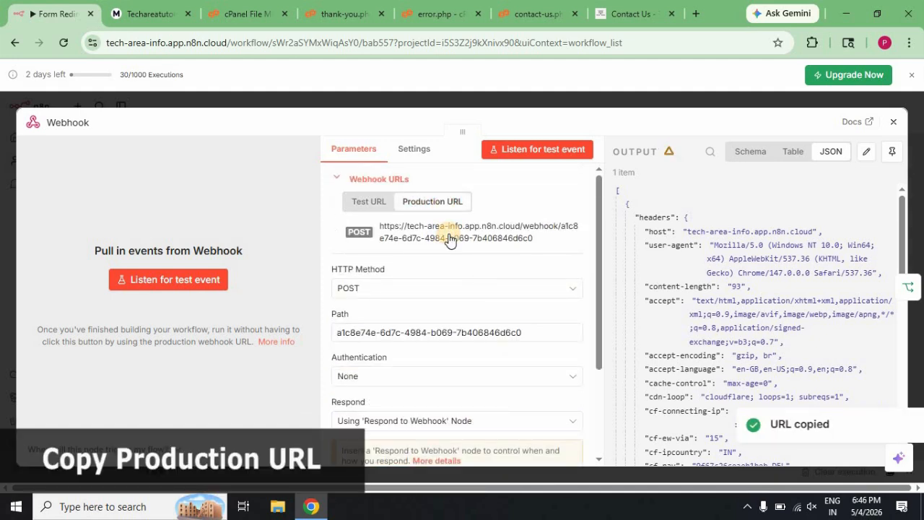
left_click(893, 122)
- Replace the test URL in the form action on line 103 of contact-us.php with the webhook's Production URL and save the file
left_click(527, 7)
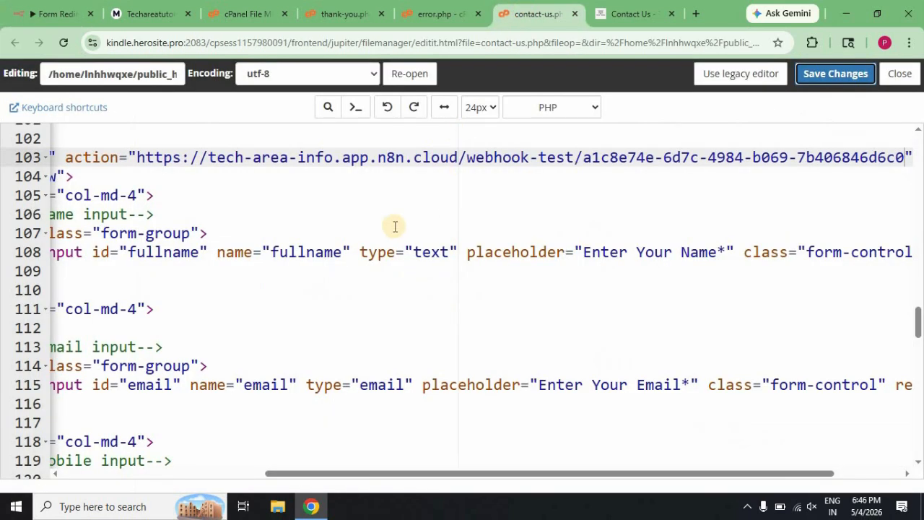
left_click(136, 157)
left_click(908, 157, "shift")
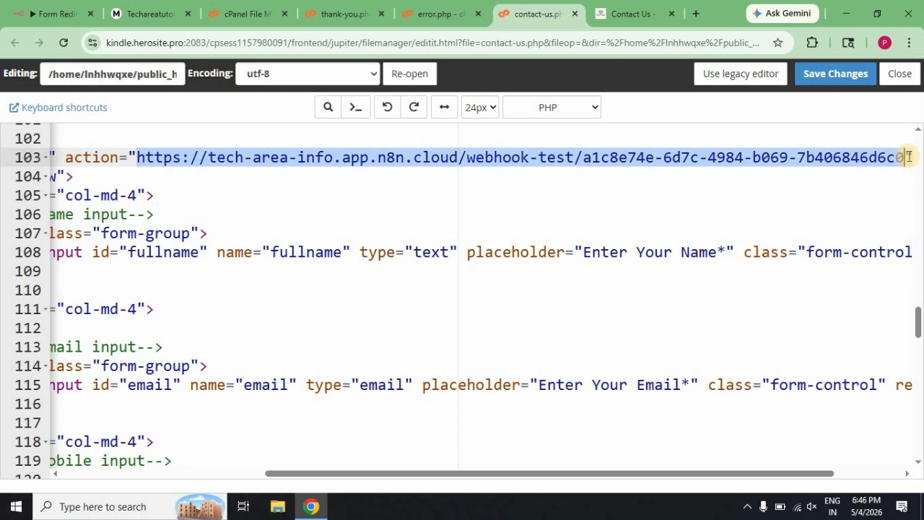
key("ctrl+v")
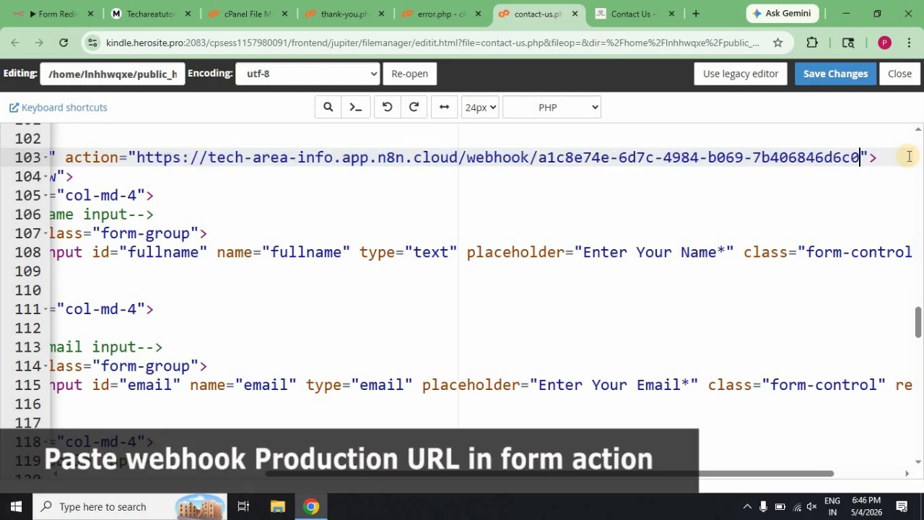
left_click(850, 80)
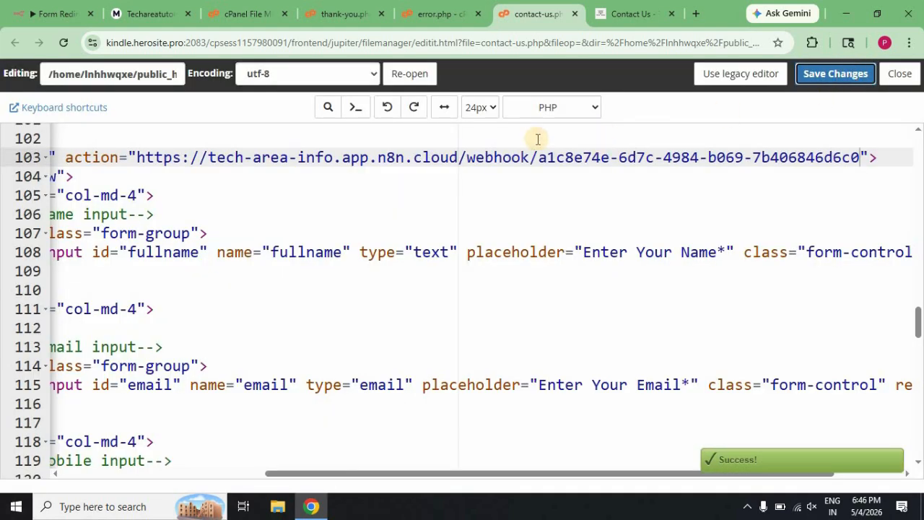
- Switch back to the n8n Form Redirect workflow, publish it and dismiss the confirmation and production checklist
left_click(52, 15)
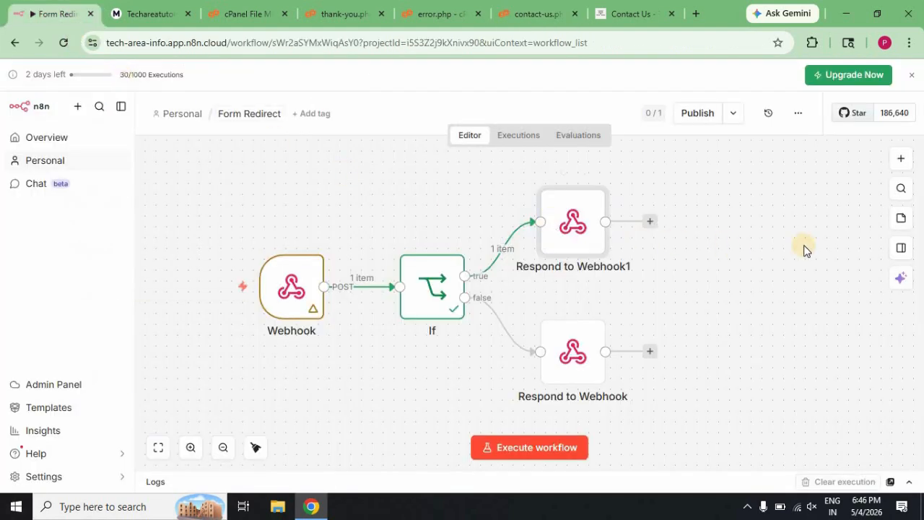
left_click(697, 113)
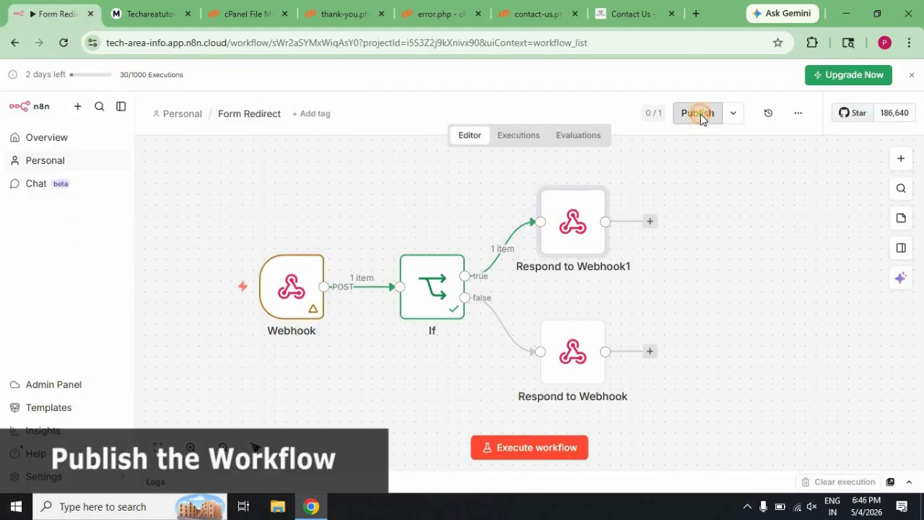
left_click(589, 368)
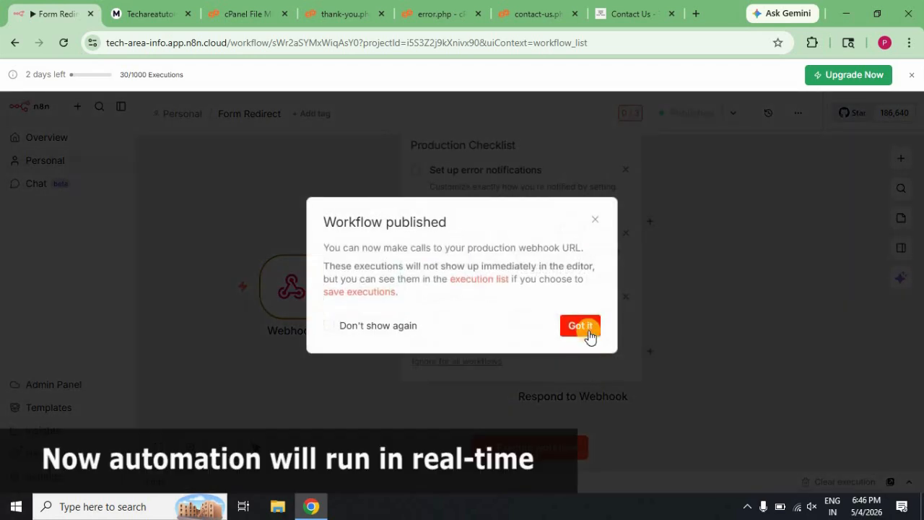
left_click(589, 333)
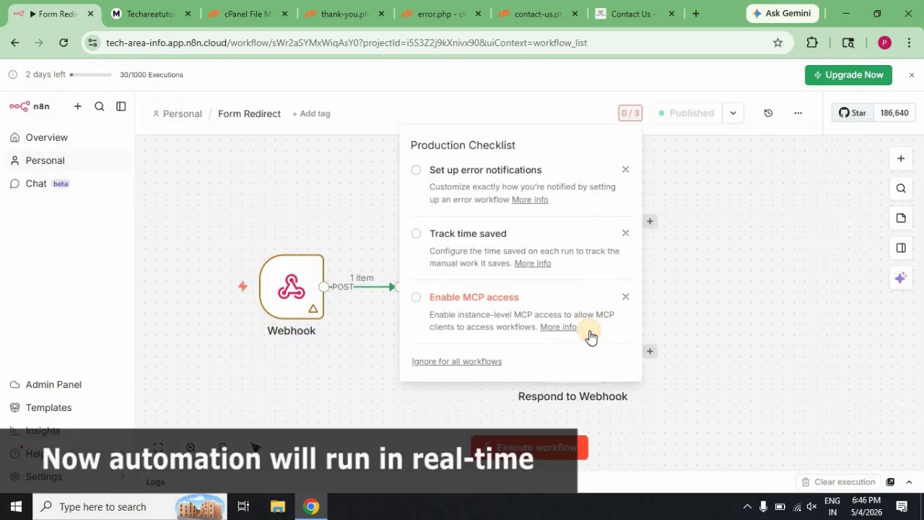
left_click(730, 380)
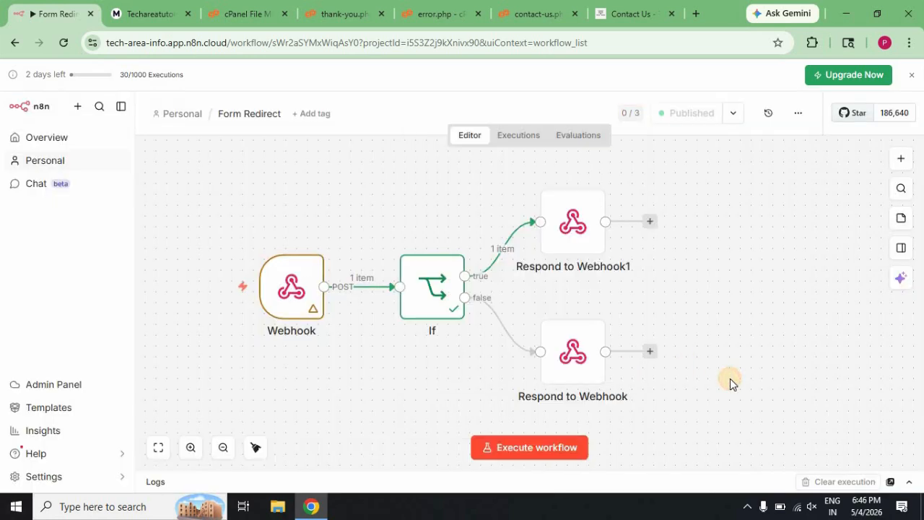
- Reload the website's Contact Us page, fill in the name, email, phone number and the message "Test Message", and submit the form
left_click(633, 17)
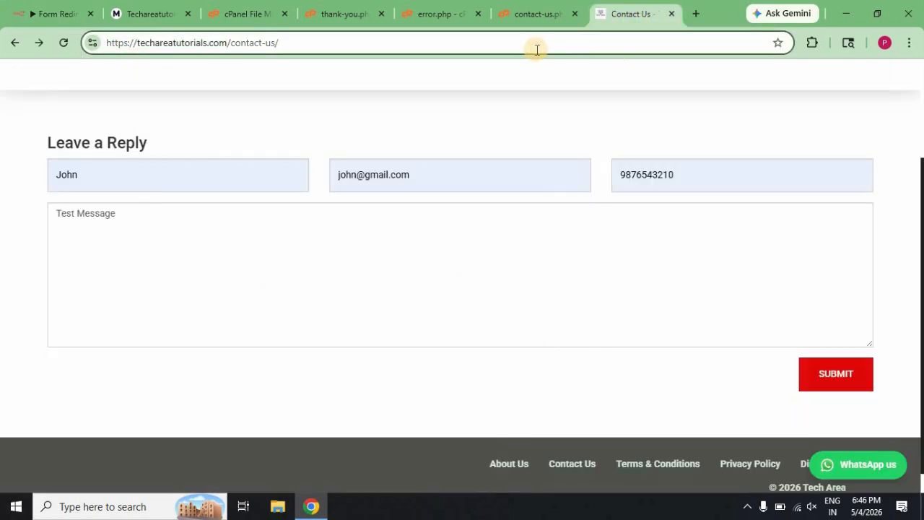
key("Return")
left_click(181, 323)
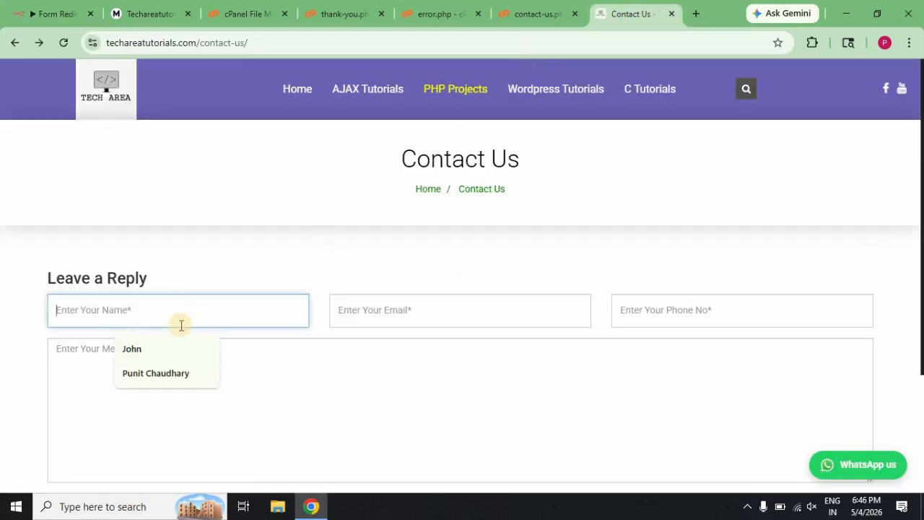
left_click(161, 351)
left_click(407, 311)
left_click(443, 349)
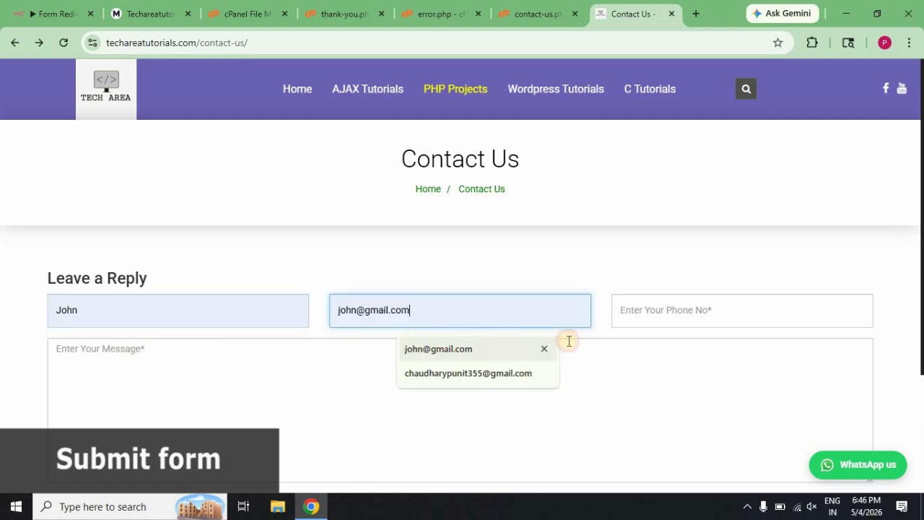
left_click(681, 316)
left_click(691, 346)
left_click(687, 381)
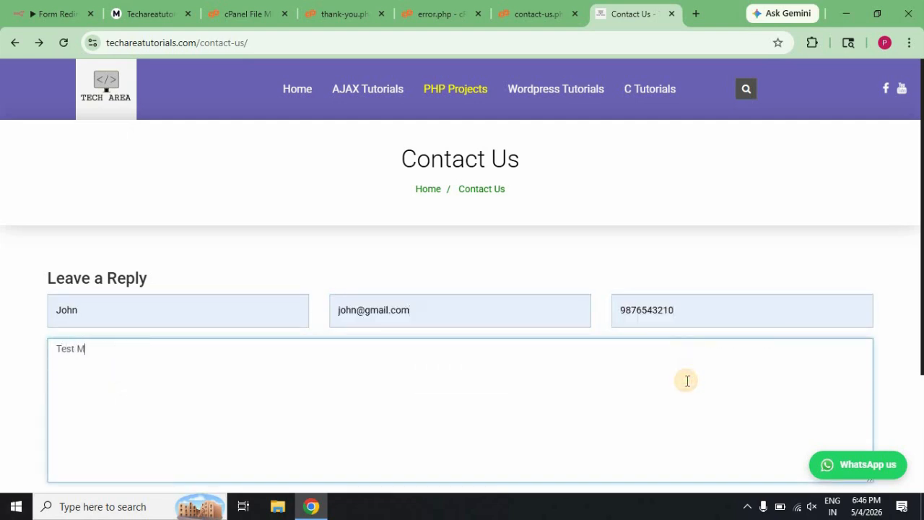
scroll(687, 380, "down", 2)
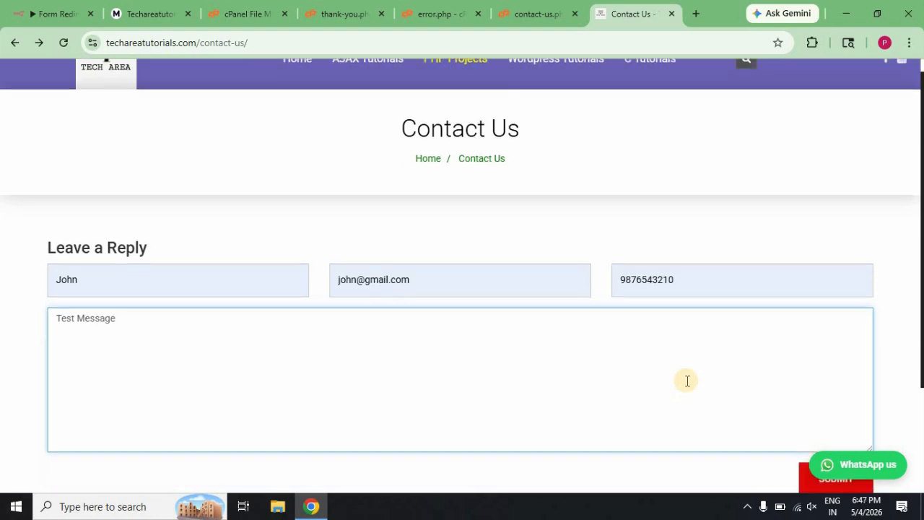
left_click(828, 358)
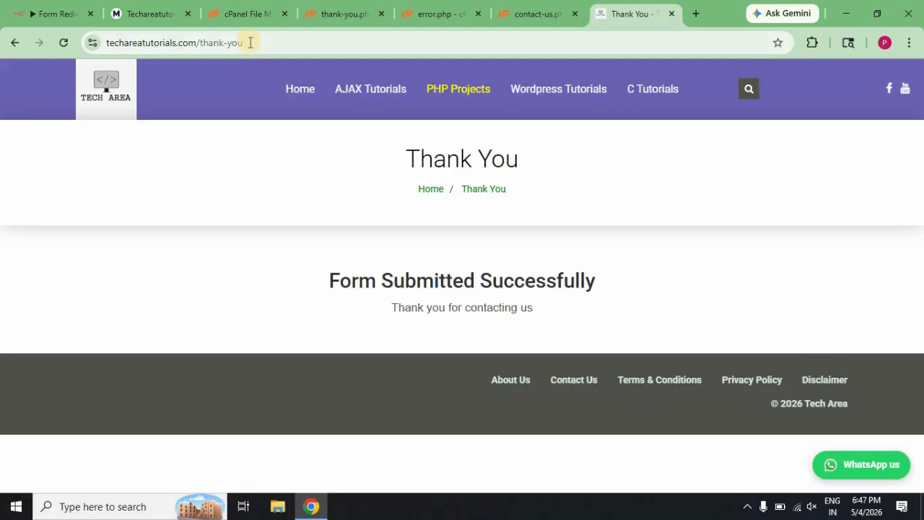
- Examine the address, heading and message of the page reached after submission, and go back to the contact form
left_click_drag(246, 43, 196, 42)
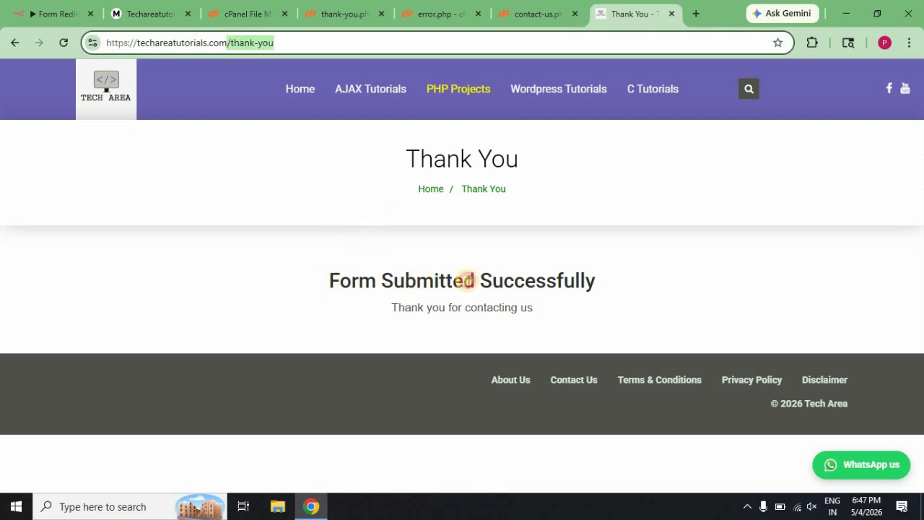
left_click_drag(328, 282, 625, 282)
left_click_drag(415, 310, 553, 313)
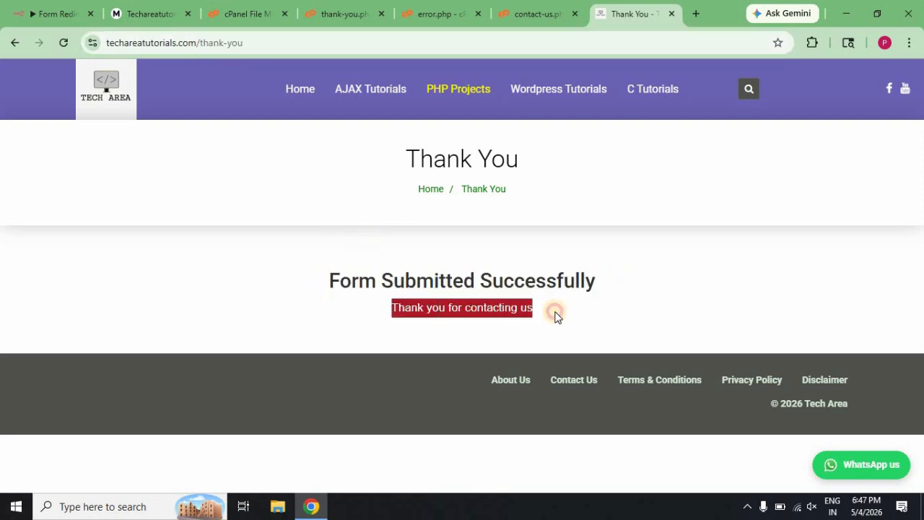
left_click(582, 317)
left_click(16, 43)
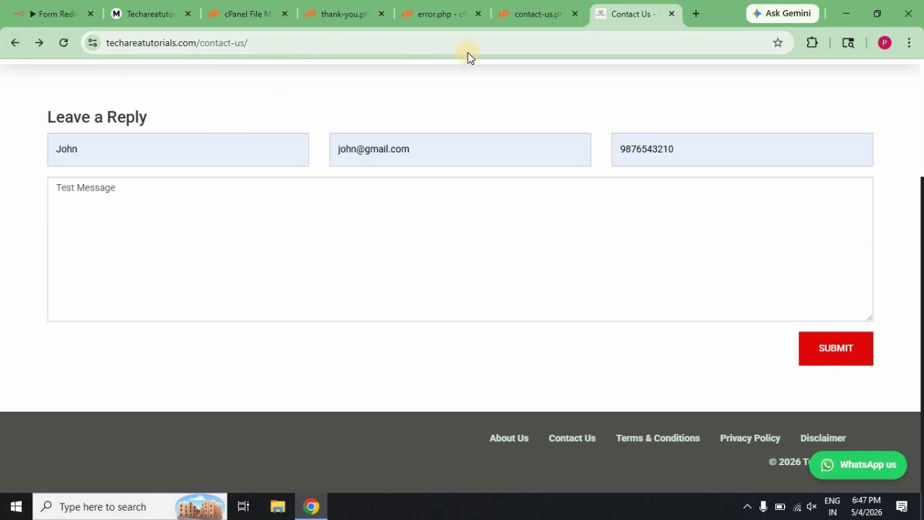
- Remove the required attribute from the fullname input on line 108 of contact-us.php and save the file
left_click(534, 14)
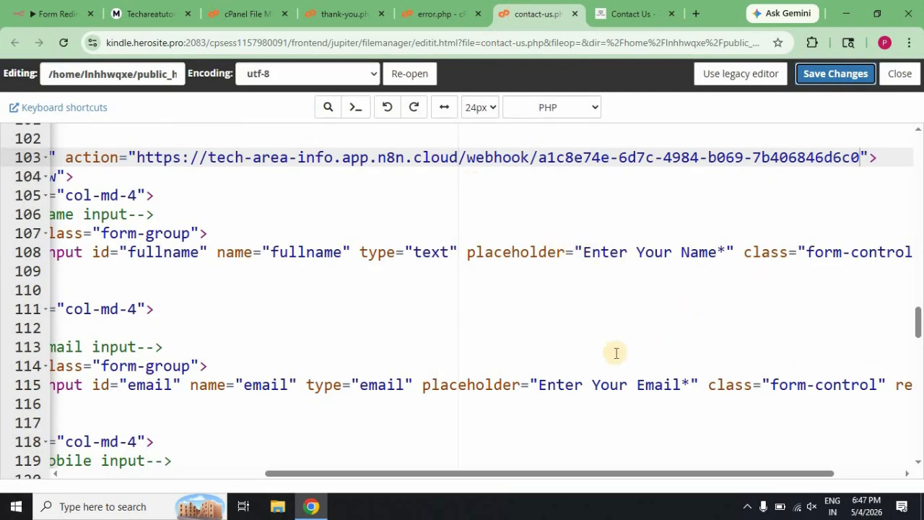
left_click_drag(448, 477, 515, 474)
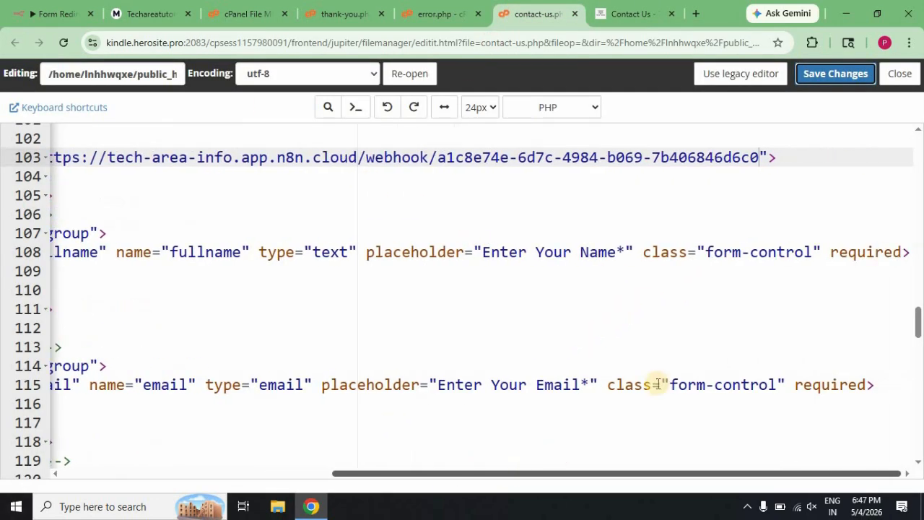
double_click(860, 253)
key("BackSpace")
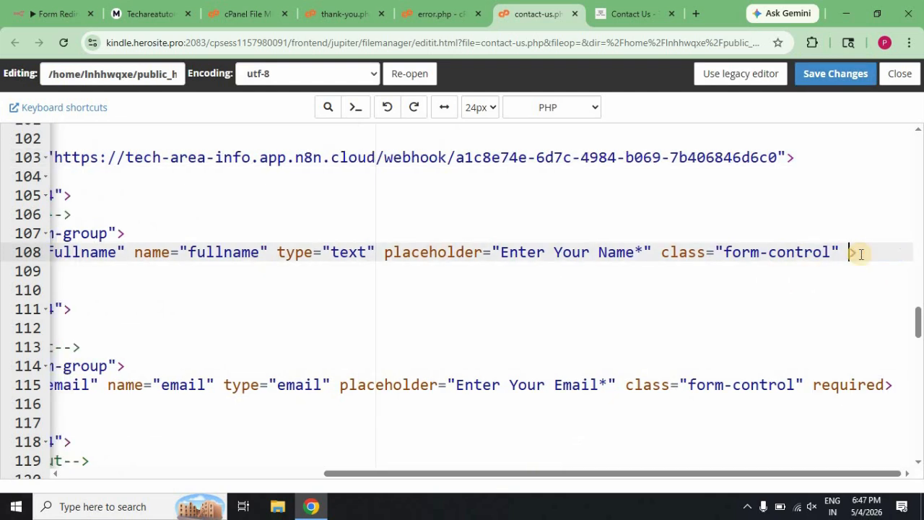
left_click(808, 75)
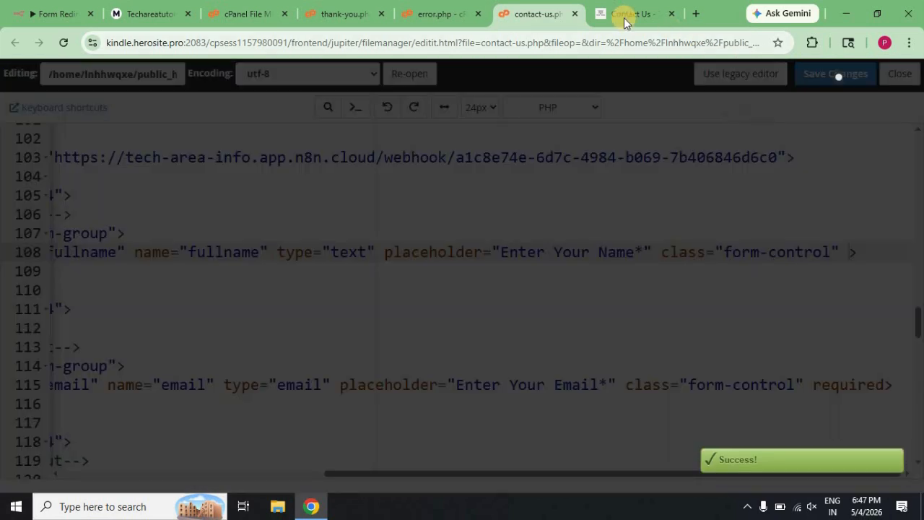
- Reload the Contact Us page and submit the form with email, phone number and the message "Test error message", leaving the name empty
left_click(624, 16)
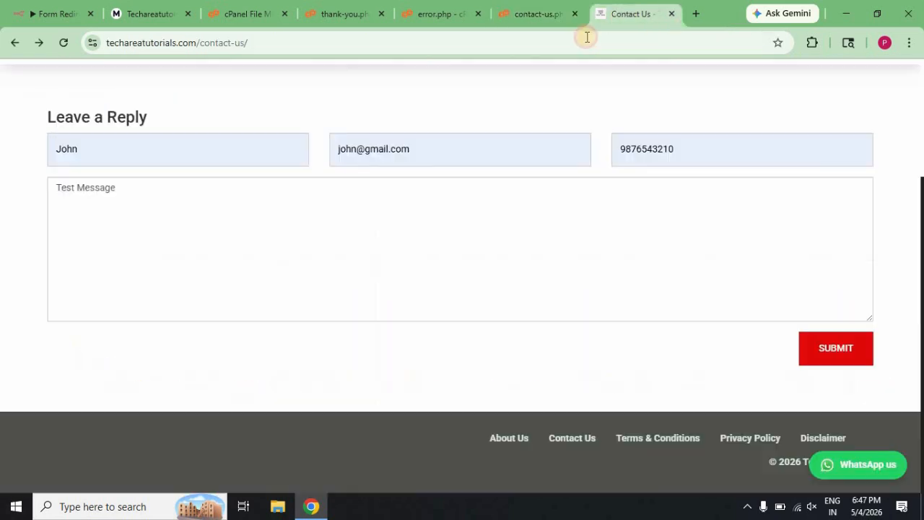
left_click(585, 41)
key("Return")
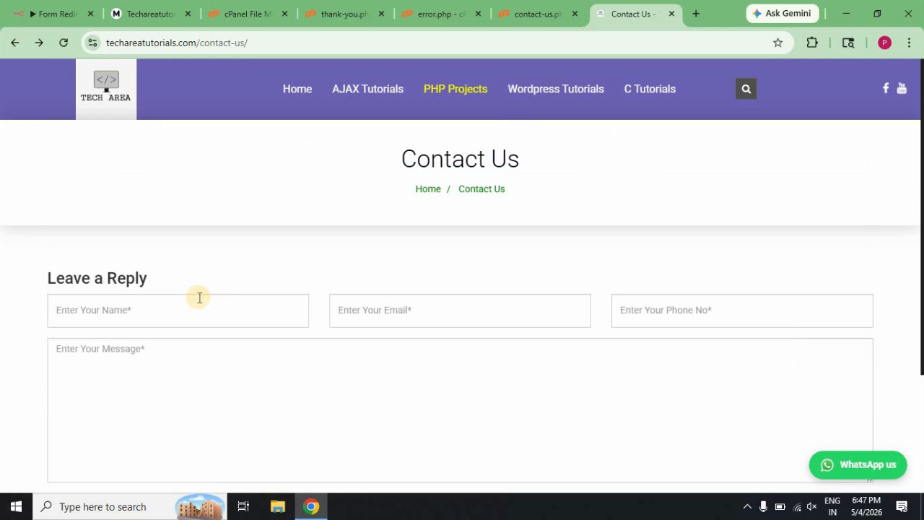
left_click(429, 310)
left_click(457, 348)
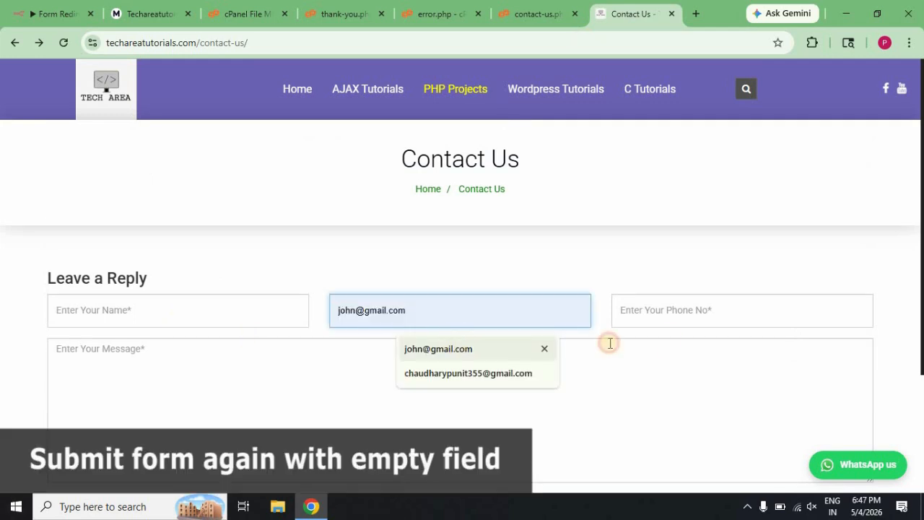
left_click(705, 313)
left_click(695, 351)
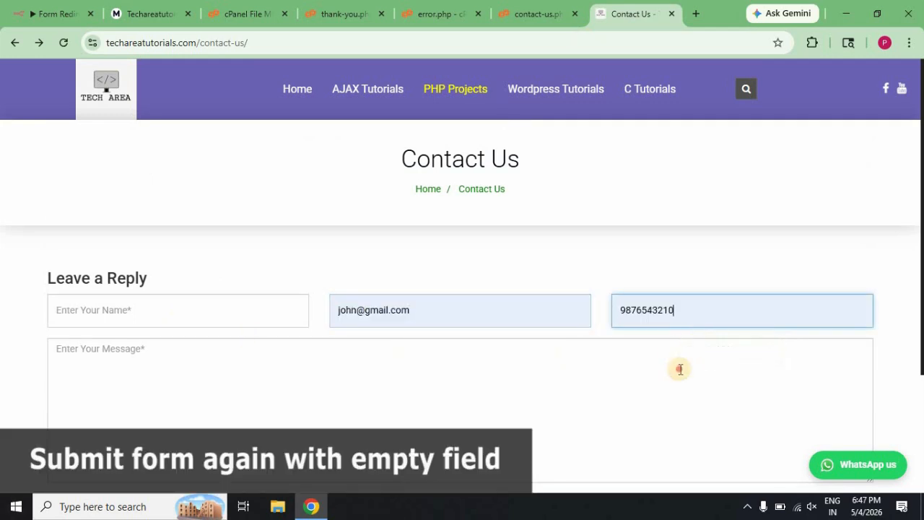
left_click(680, 369)
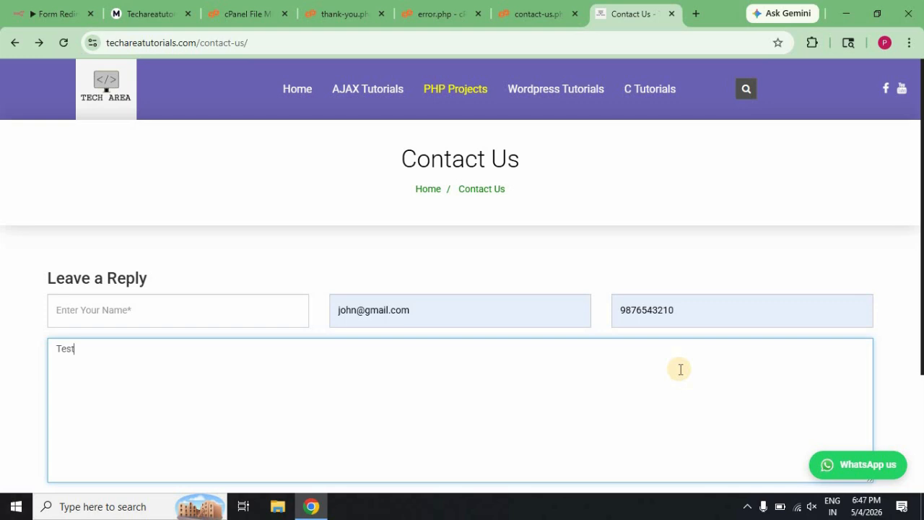
type("Test")
scroll(680, 369, "down", 3)
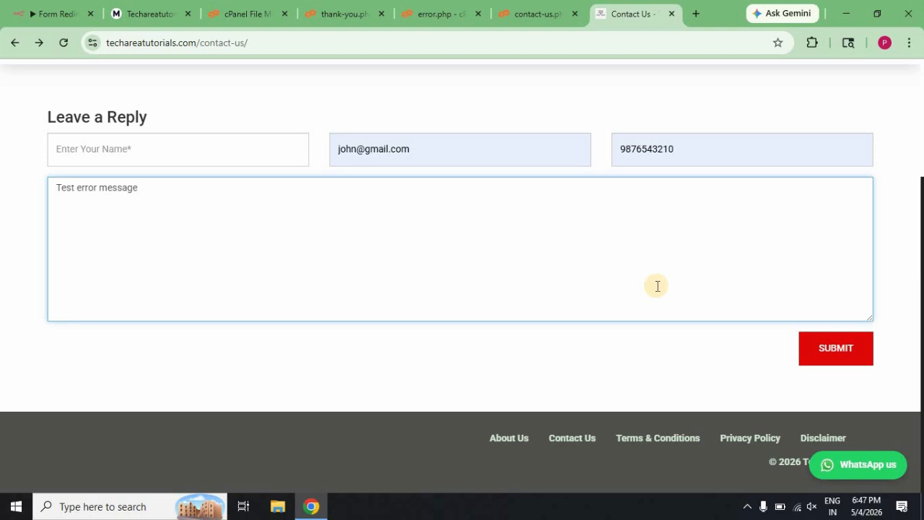
left_click(839, 359)
left_click(839, 358)
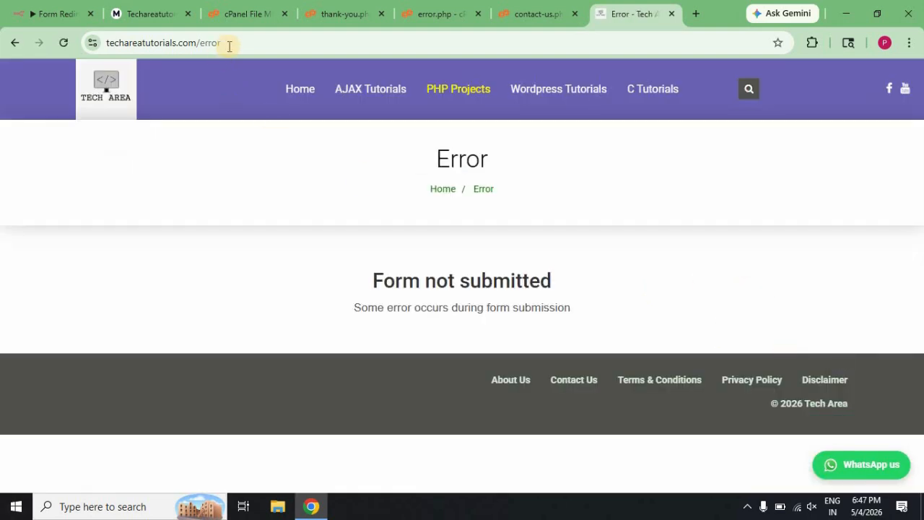
- Examine the address, heading and message of the page reached after the submission with the empty name
double_click(208, 42)
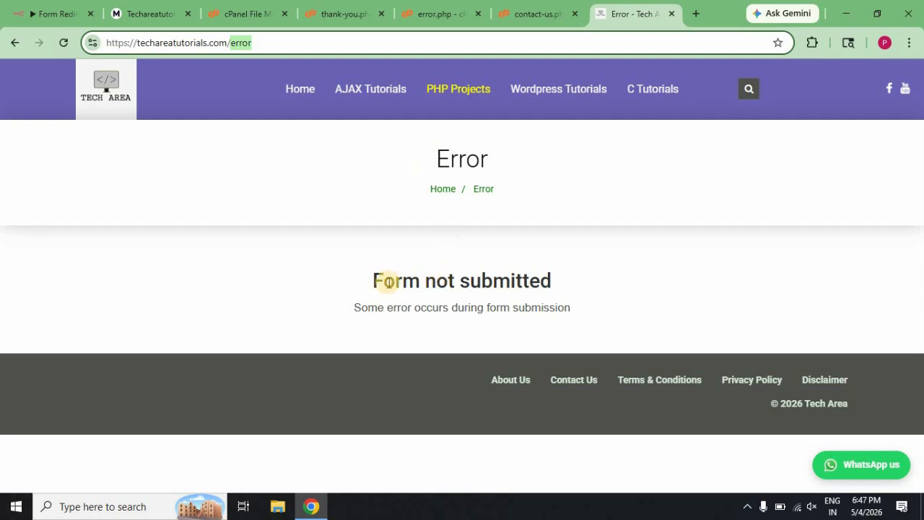
left_click_drag(389, 281, 543, 295)
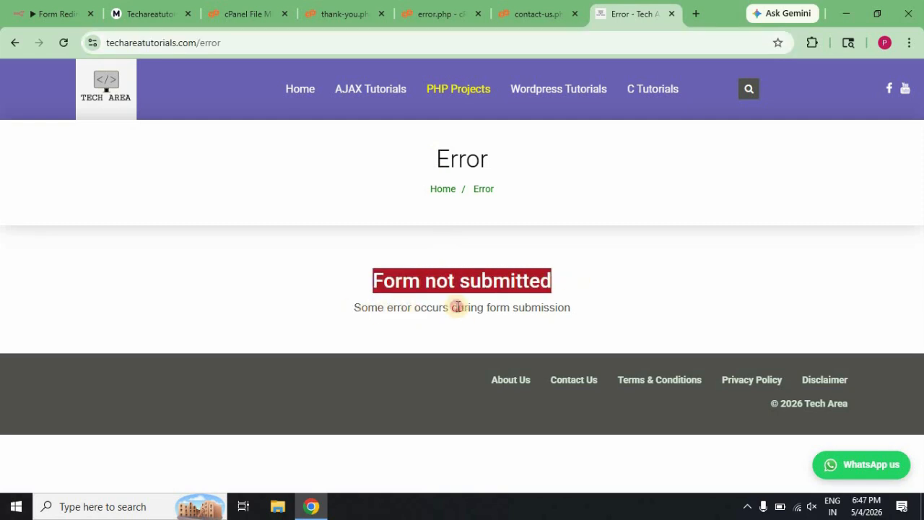
left_click_drag(353, 308, 580, 309)
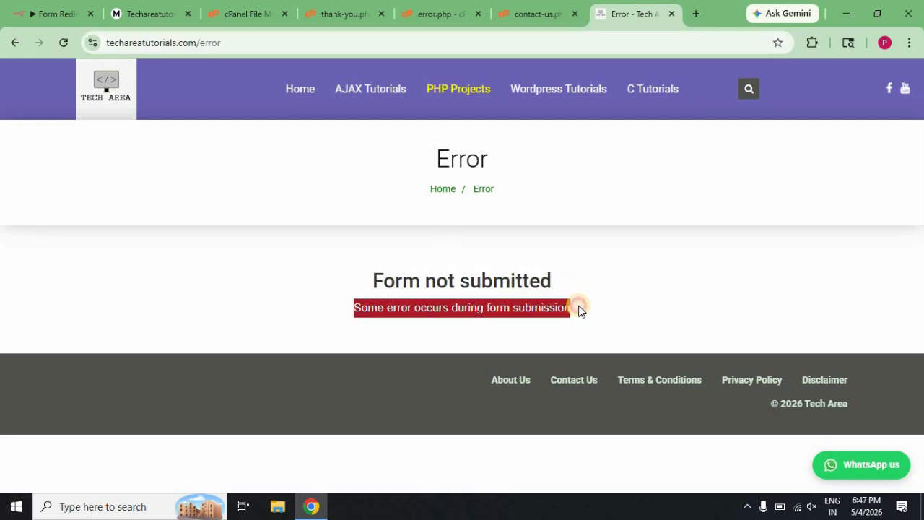
- Return to the n8n workflow and inspect the latest execution's path and its If node log output
left_click(50, 15)
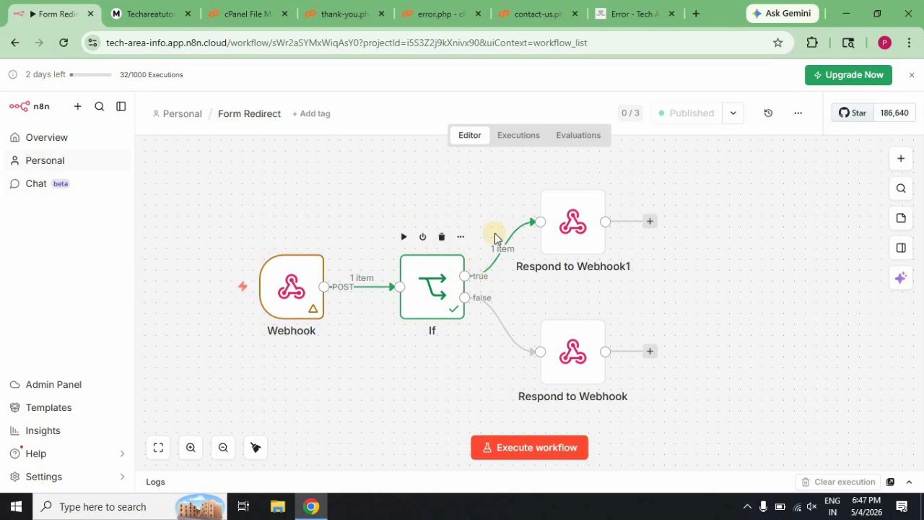
left_click(512, 140)
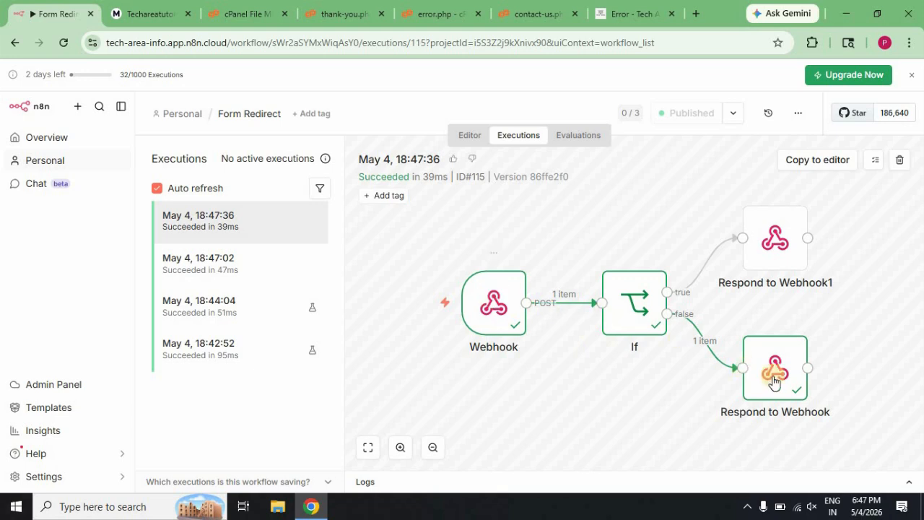
left_click(366, 482)
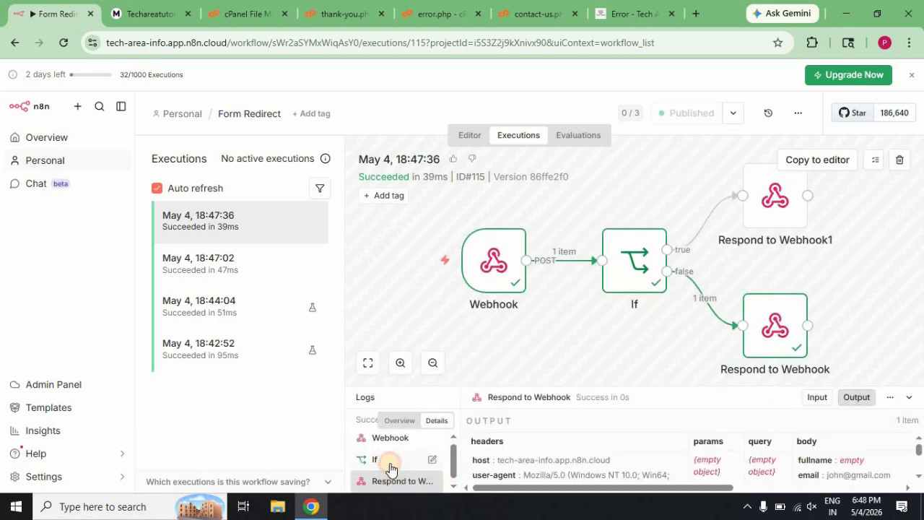
left_click(390, 467)
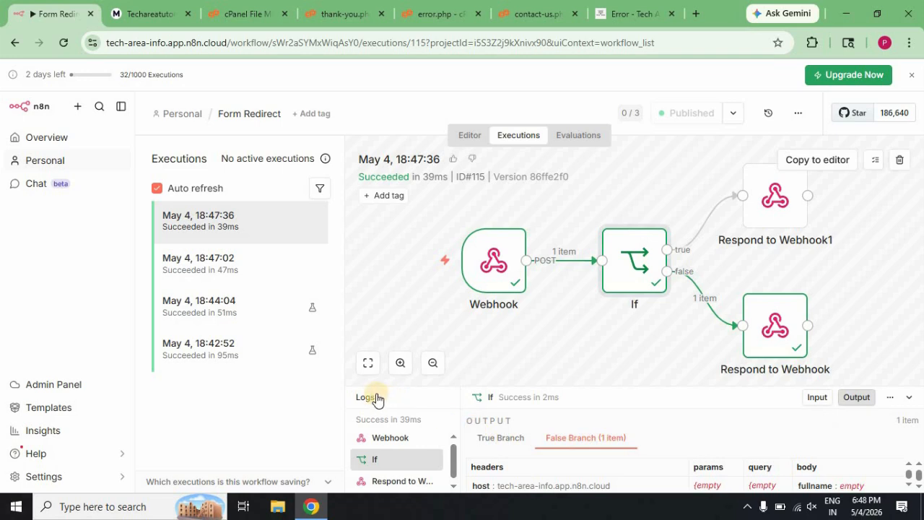
- Inspect the If and Respond to Webhook1 logs of the 18:47:02 execution, close the logs and return to the Personal workflows list
left_click(225, 272)
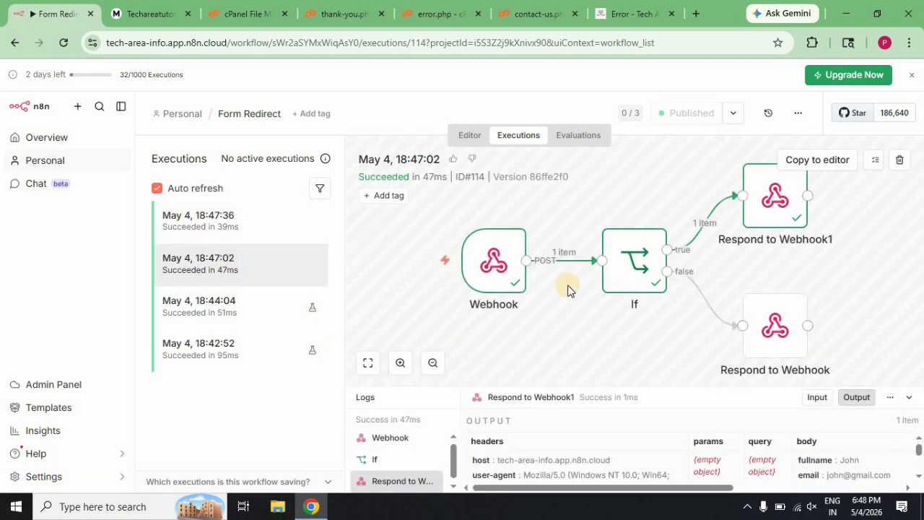
left_click(377, 459)
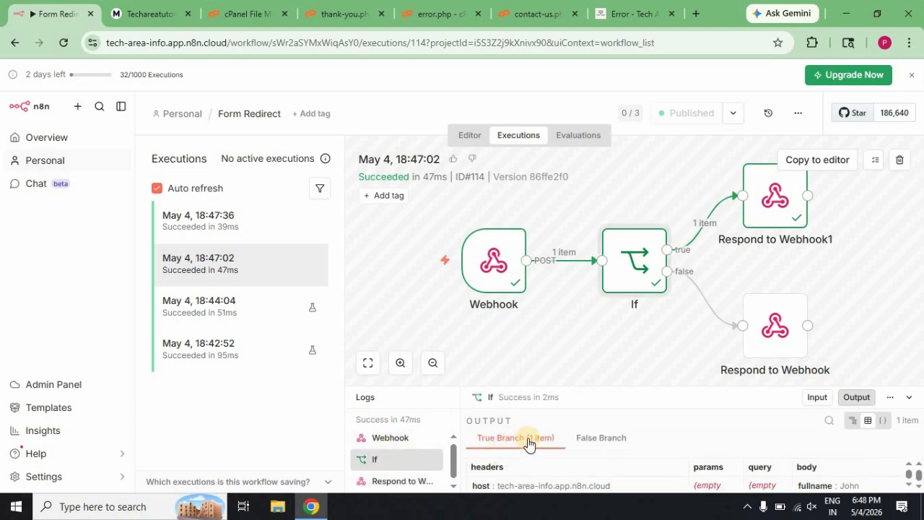
left_click(390, 481)
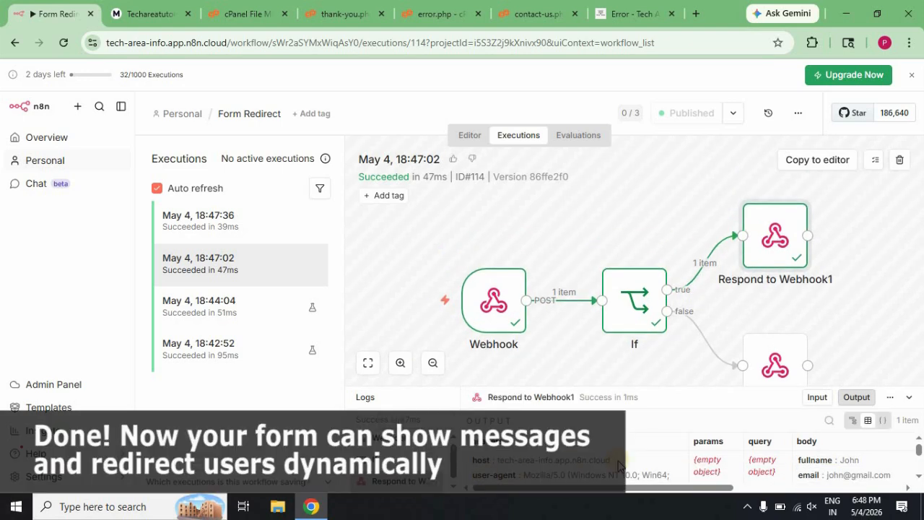
left_click(371, 396)
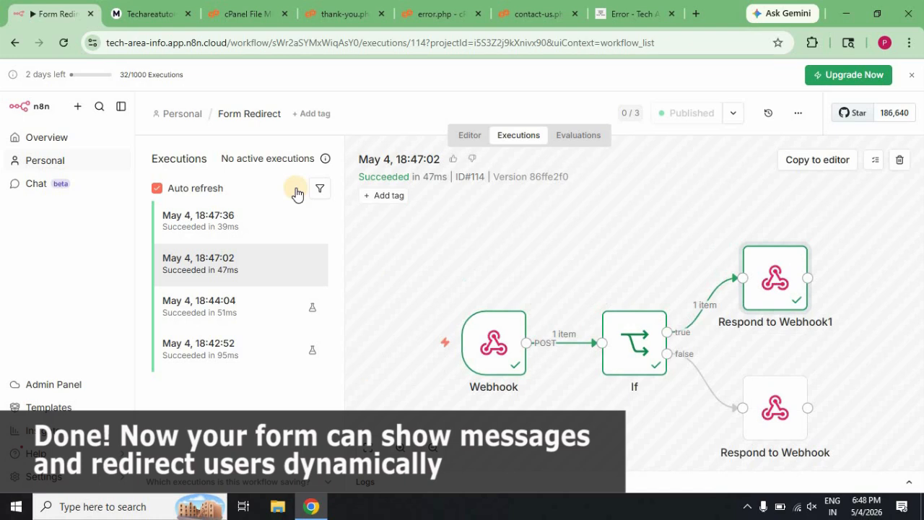
left_click(184, 116)
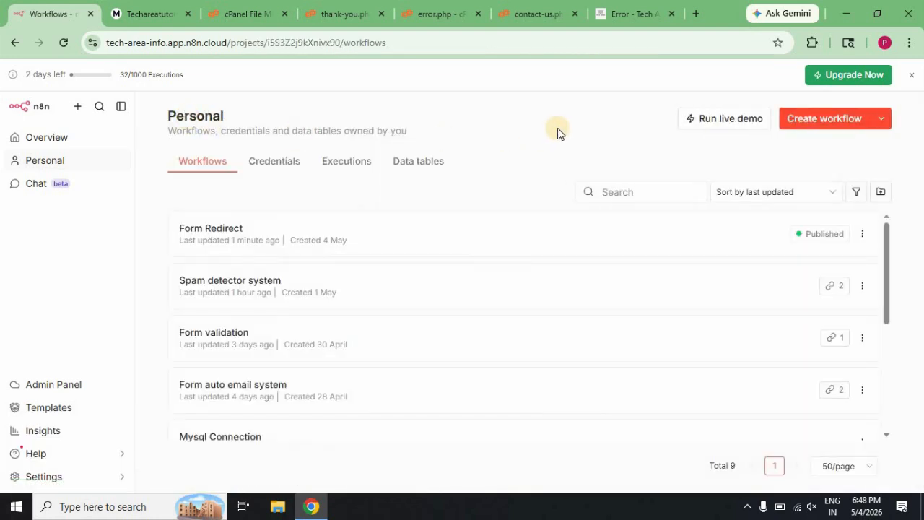